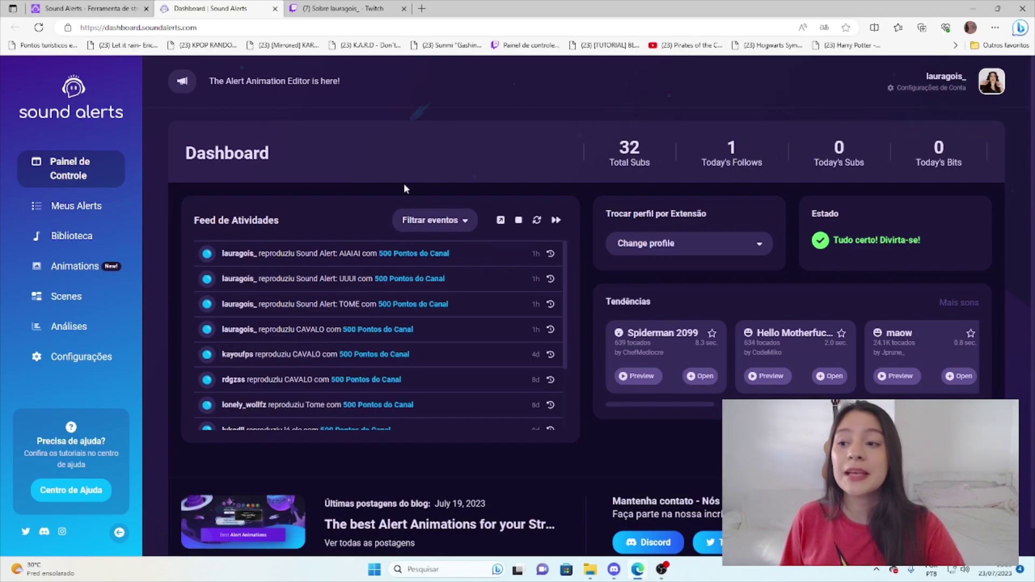
# - View the Extension alerts in Sound Alerts, and switch to the Twitch channel's About section to check its panels
pyautogui.click(95, 207)
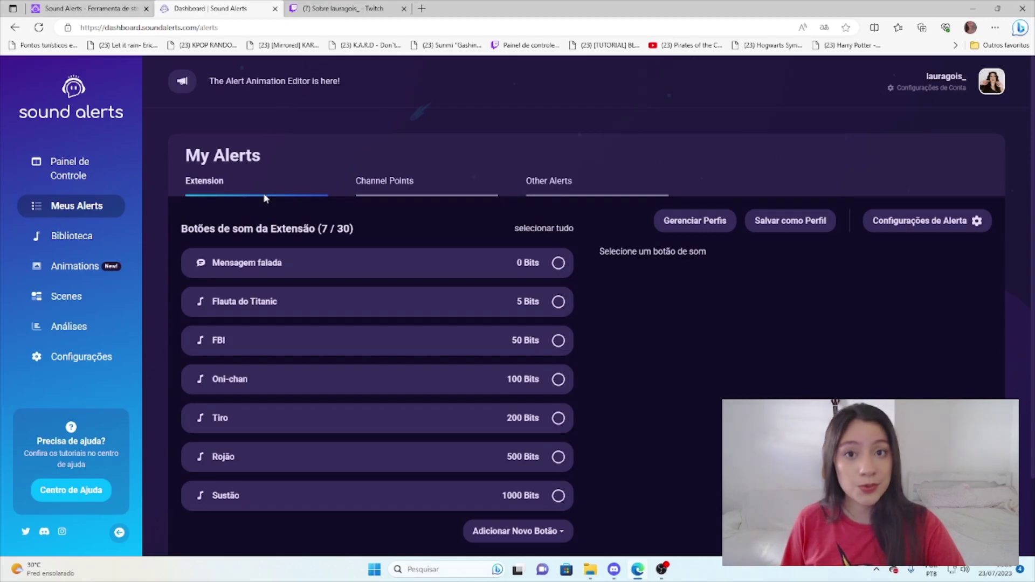
pyautogui.click(342, 8)
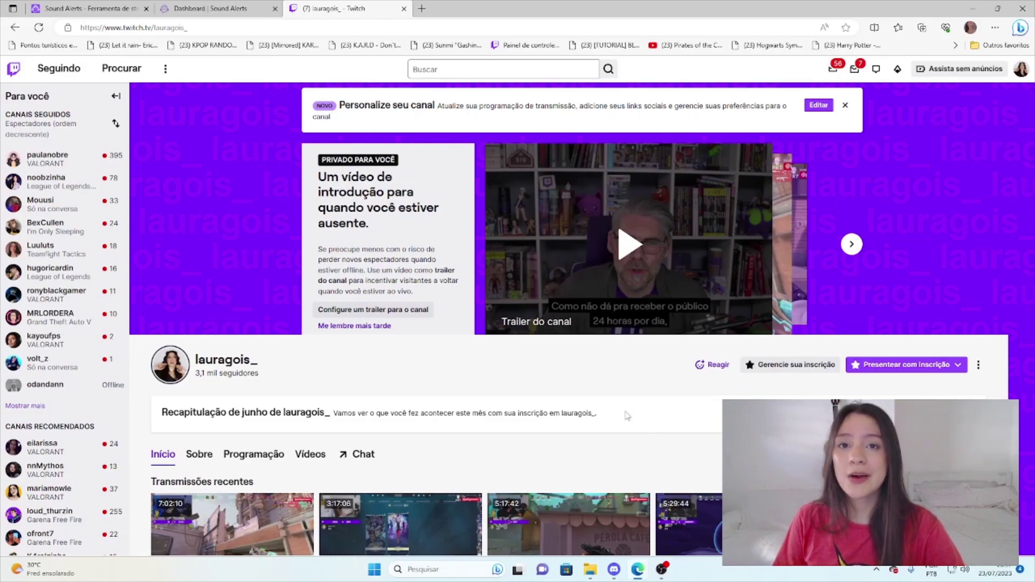
pyautogui.click(195, 454)
pyautogui.scroll(-5, 510, 416)
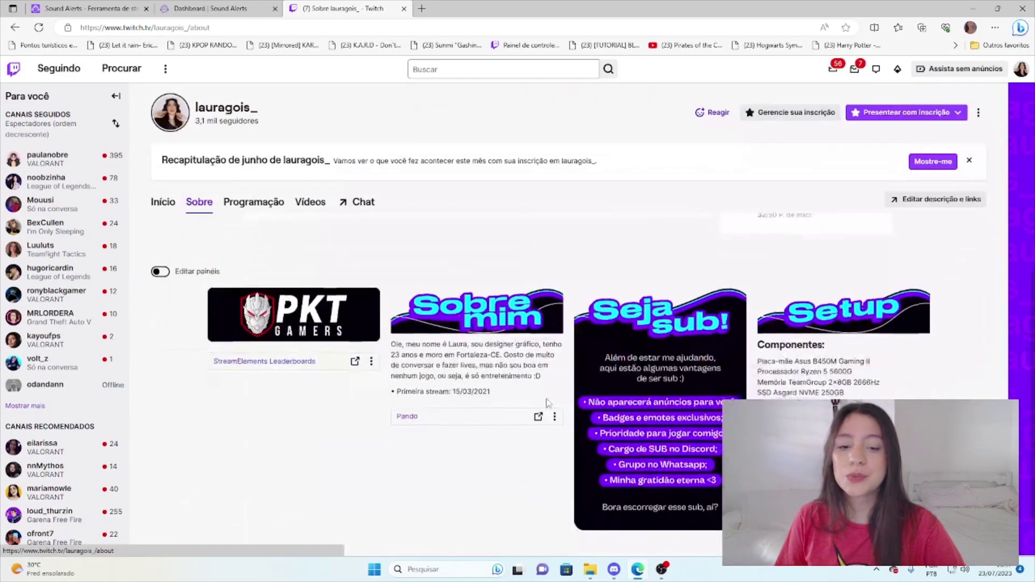
pyautogui.scroll(-1, 510, 415)
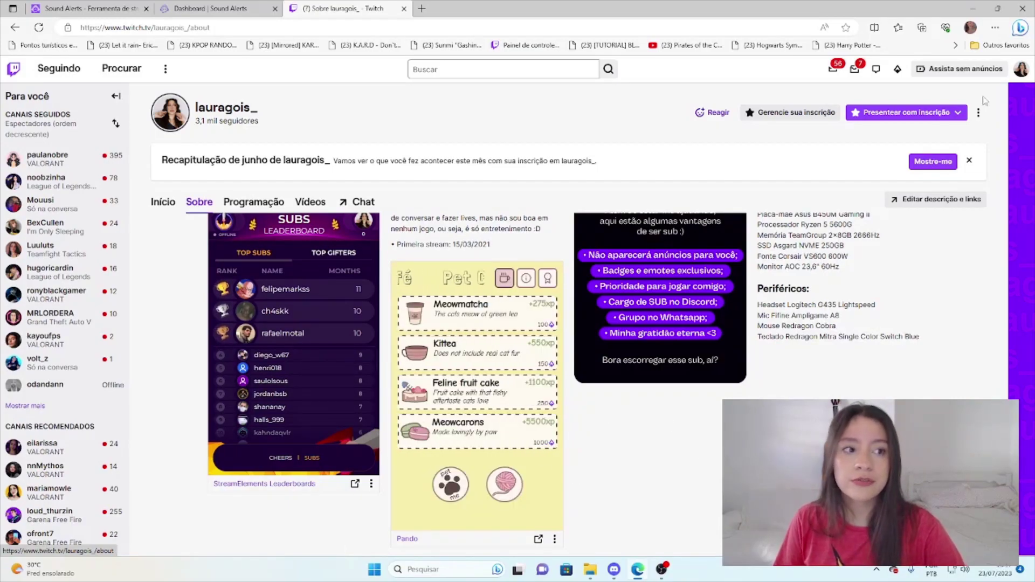
# - Open the extensions page of the Twitch creator dashboard and search all extensions for "sound alerts"
pyautogui.click(1021, 69)
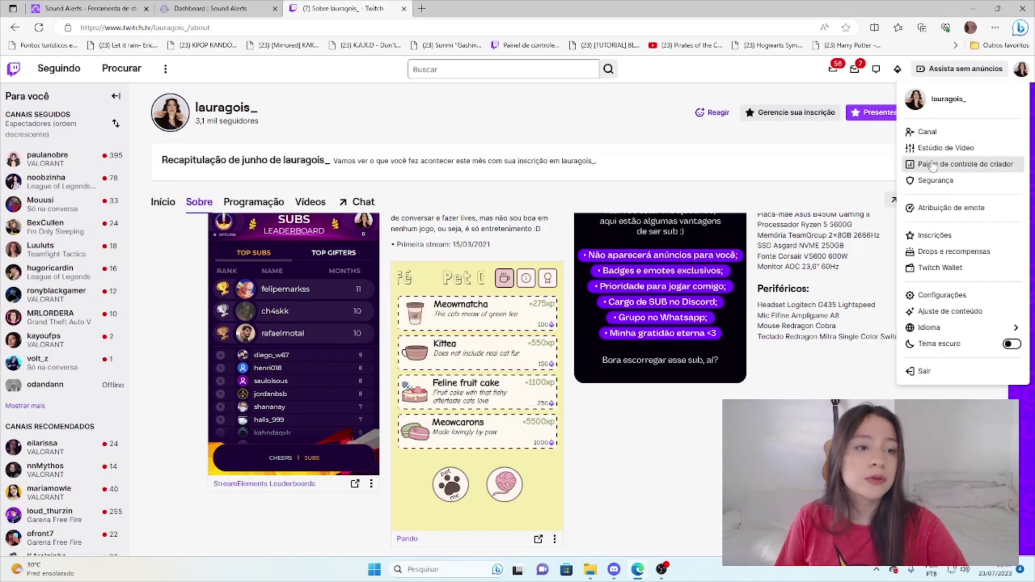
pyautogui.click(927, 169)
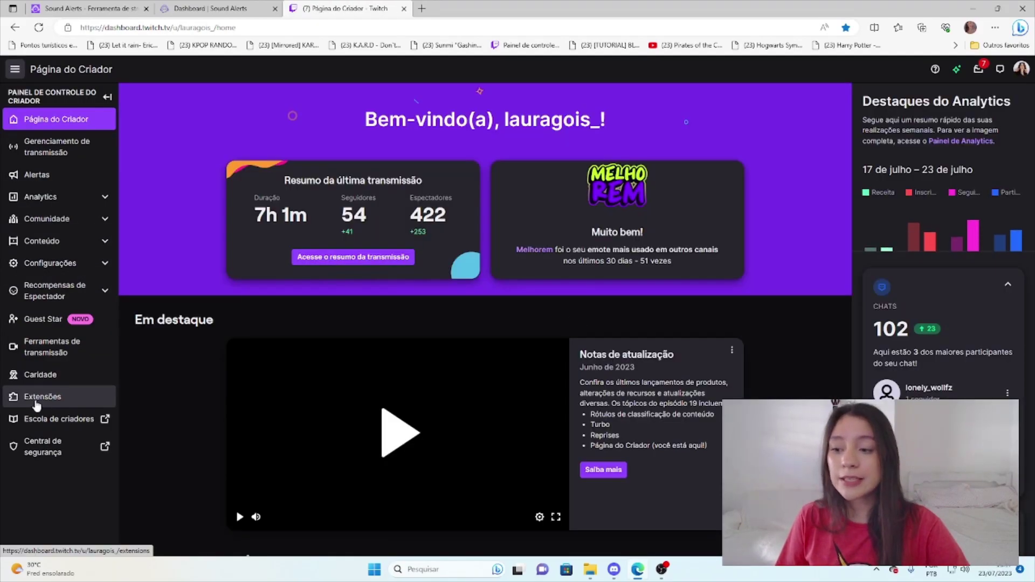
pyautogui.click(51, 402)
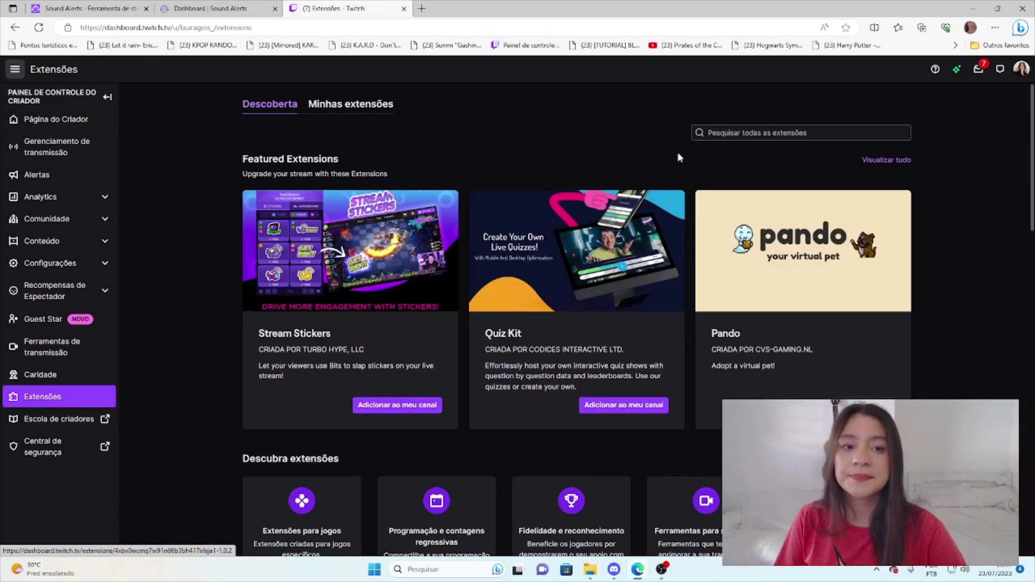
pyautogui.click(720, 135)
pyautogui.write('sound alerts')
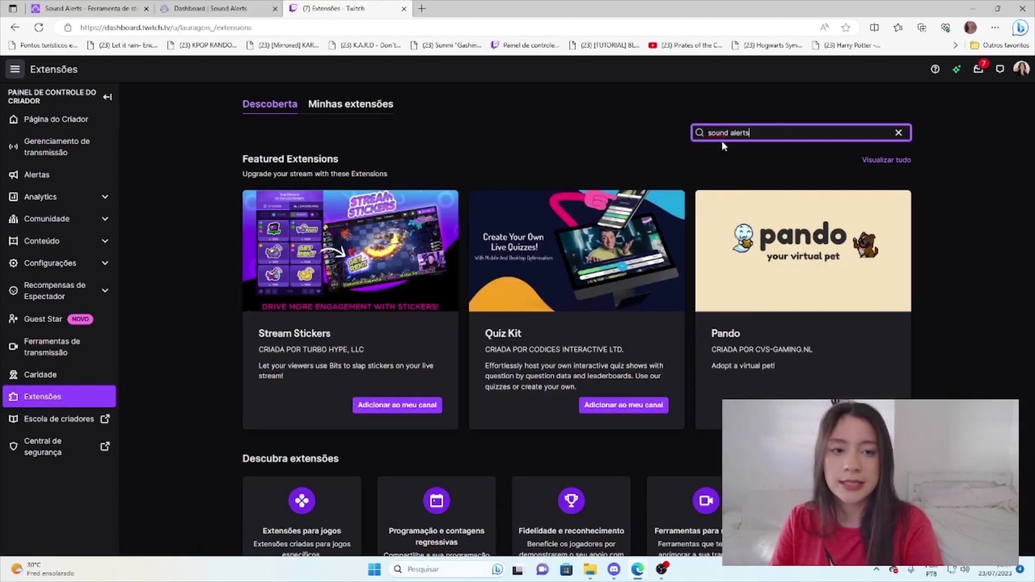
pyautogui.press('Return')
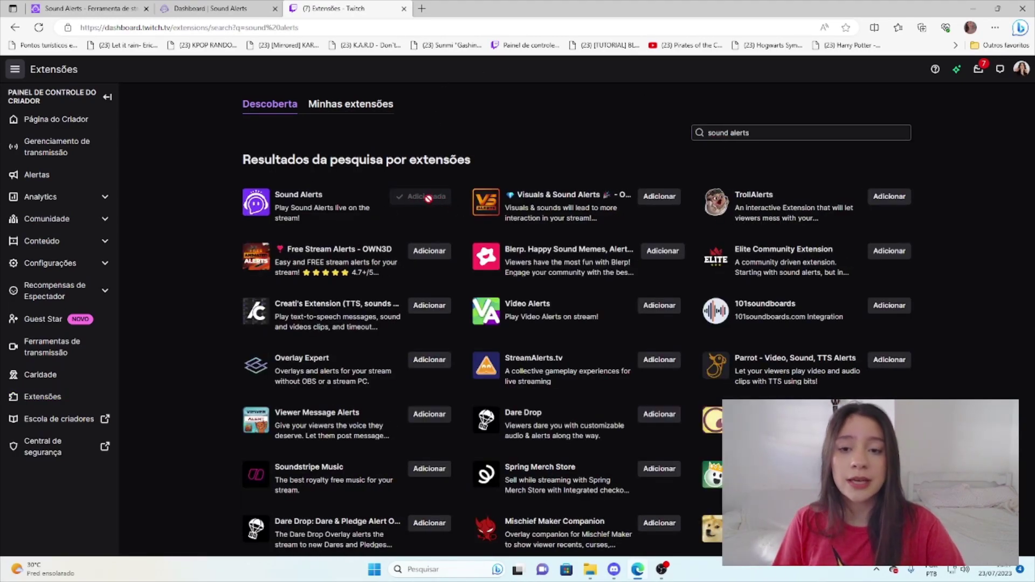
# - Activate the installed Sound Alerts extension as Painel 3 and finish the activation
pyautogui.click(366, 110)
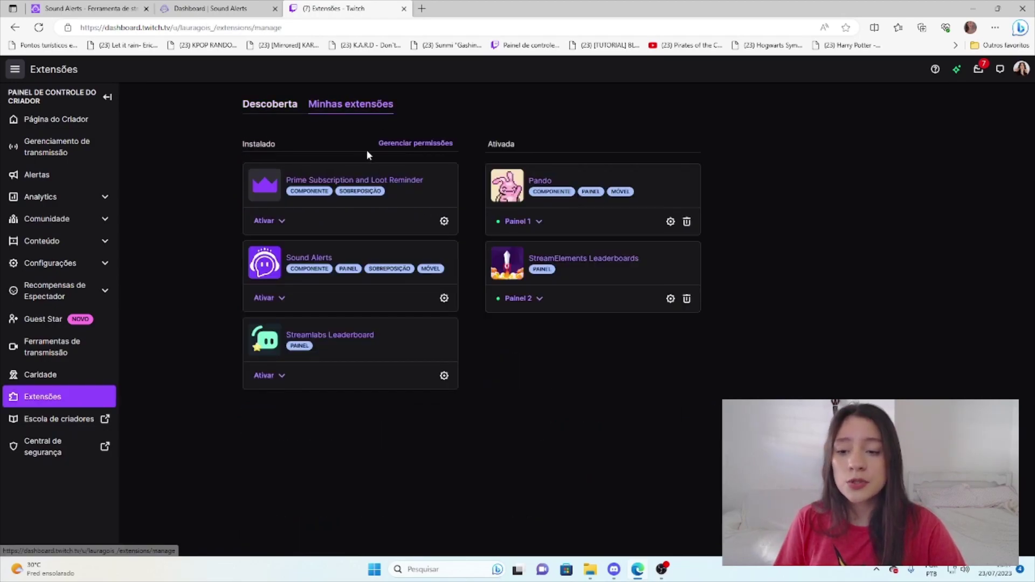
pyautogui.click(263, 299)
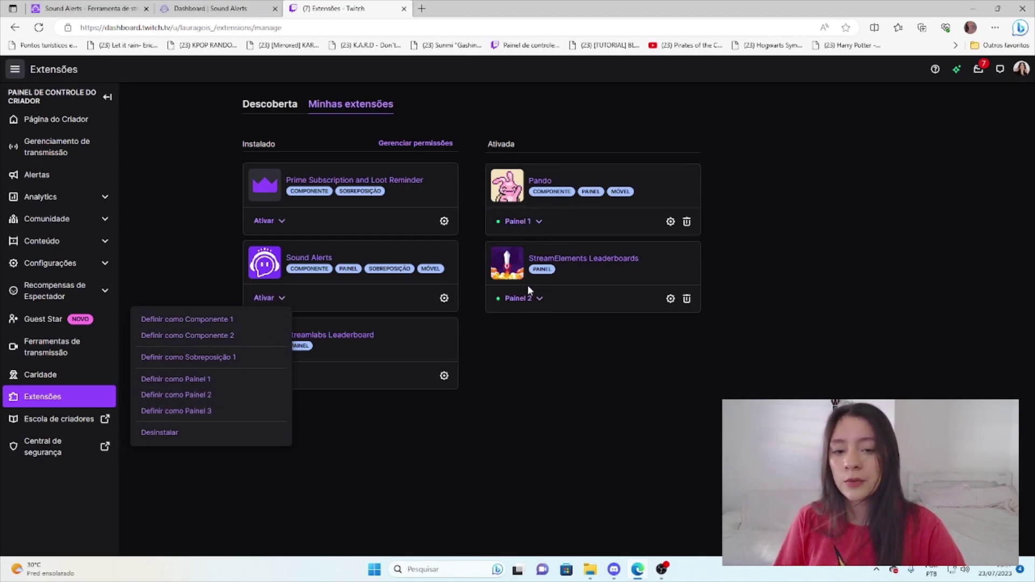
pyautogui.click(209, 414)
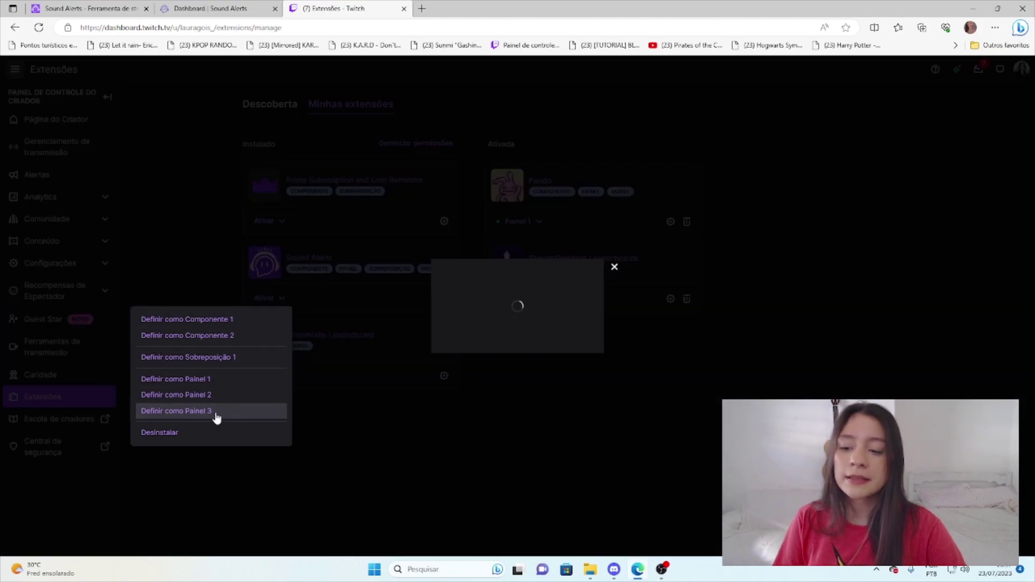
pyautogui.click(515, 348)
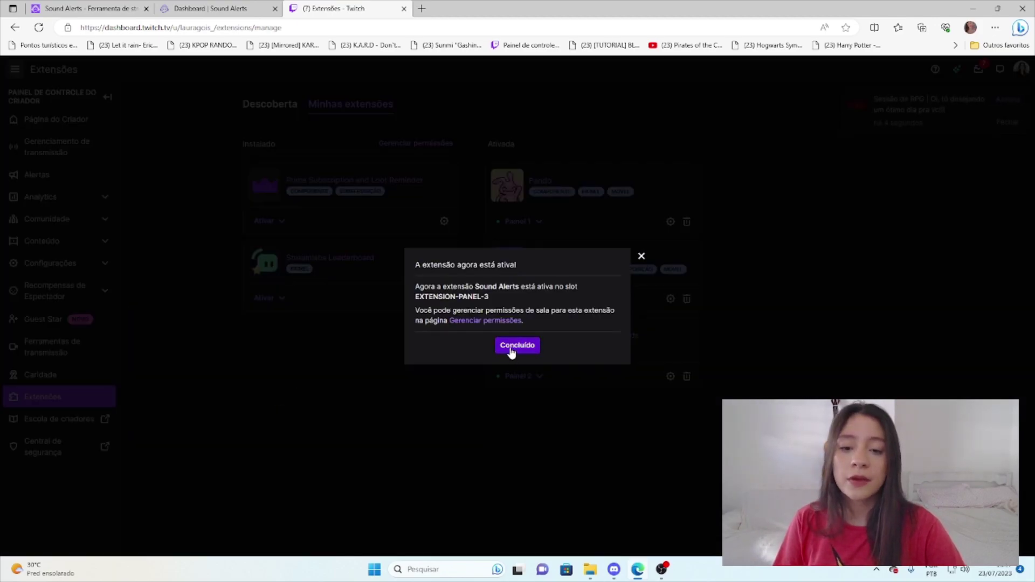
# - Return to the Twitch channel's About section and check the Sound Alerts panel there
pyautogui.click(1021, 69)
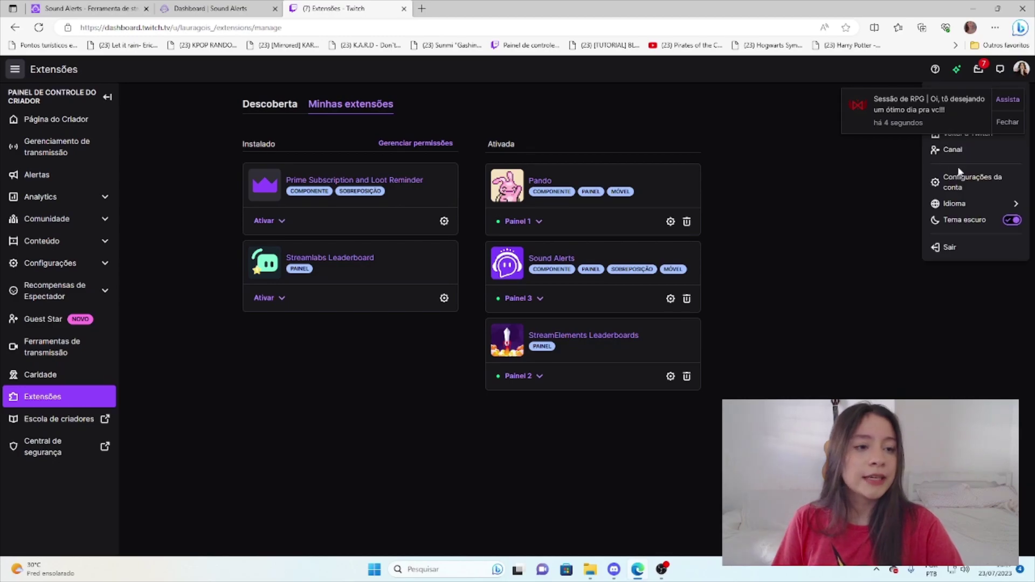
pyautogui.click(952, 150)
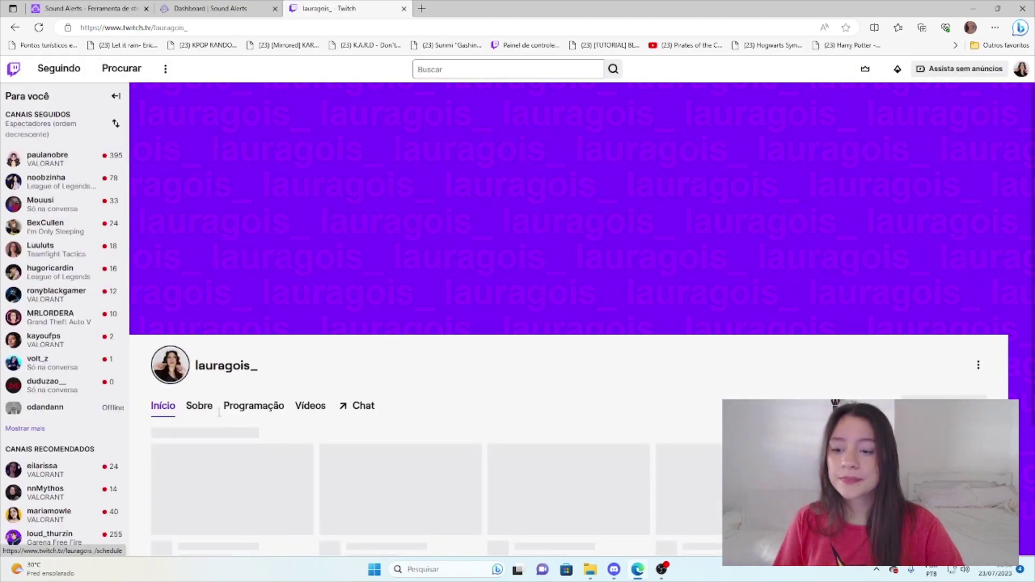
pyautogui.click(199, 453)
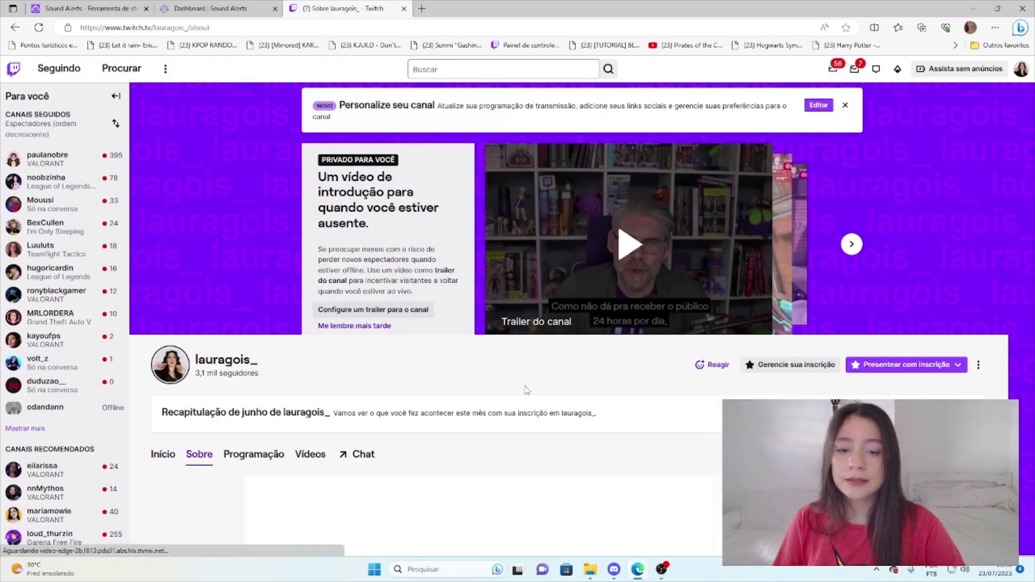
pyautogui.scroll(-3, 531, 388)
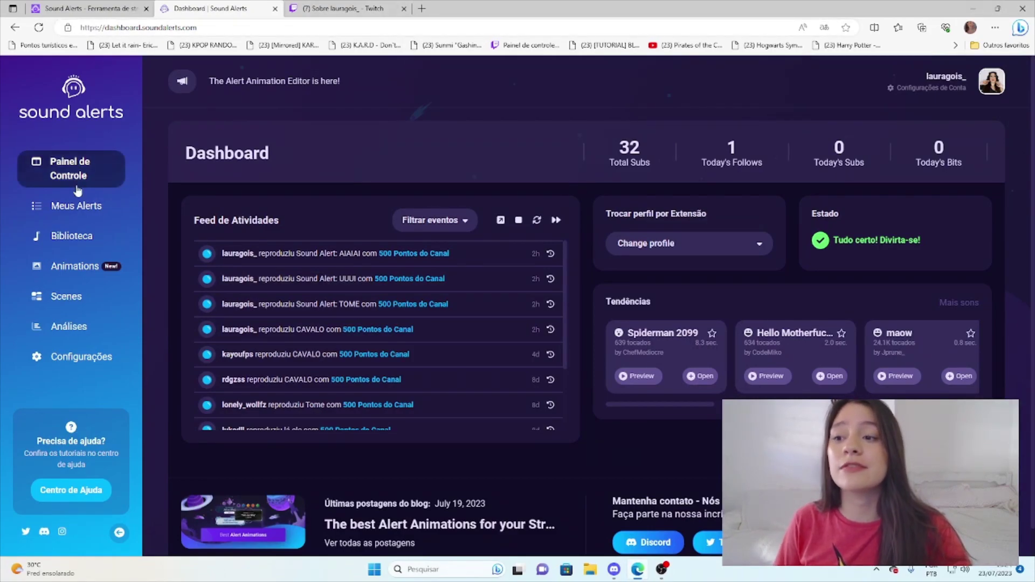
# - In Sound Alerts, start adding a new button of type Sound to the Extension alerts
pyautogui.click(83, 210)
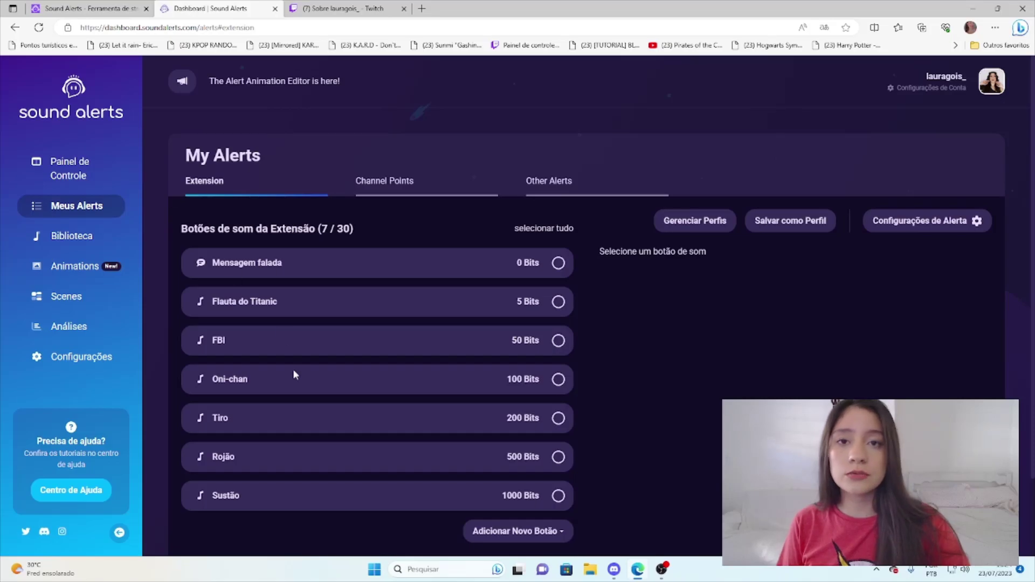
pyautogui.click(522, 534)
pyautogui.scroll(-2, 522, 534)
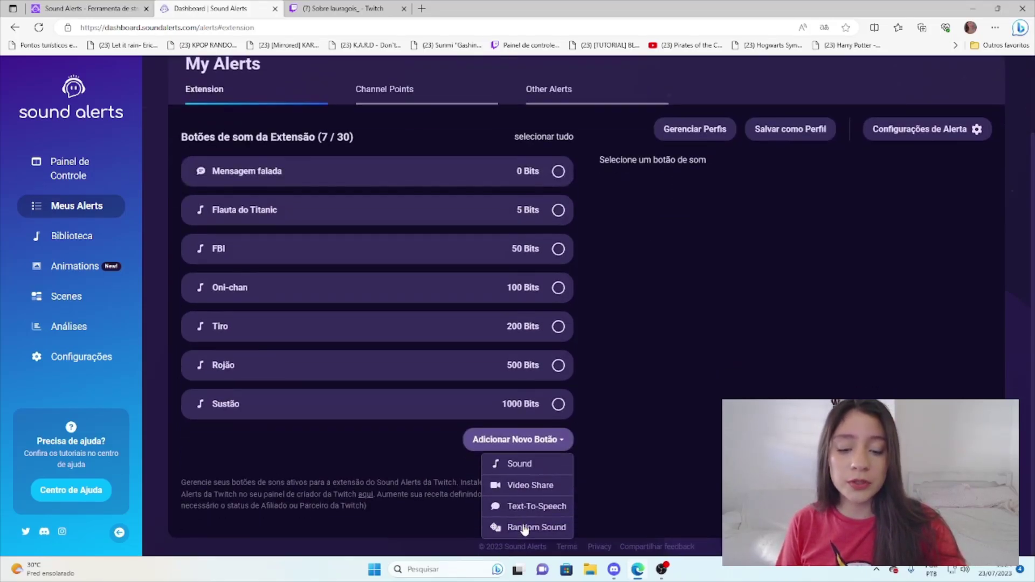
pyautogui.click(519, 464)
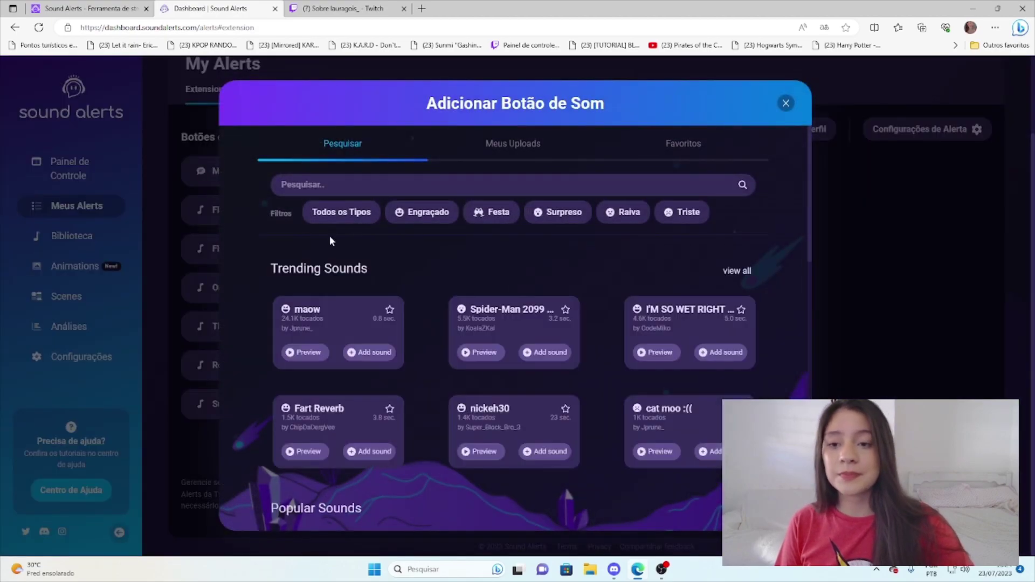
# - Browse the trending and popular sounds, check the personal uploads, and add the maow sound as an extension button
pyautogui.scroll(-3, 350, 434)
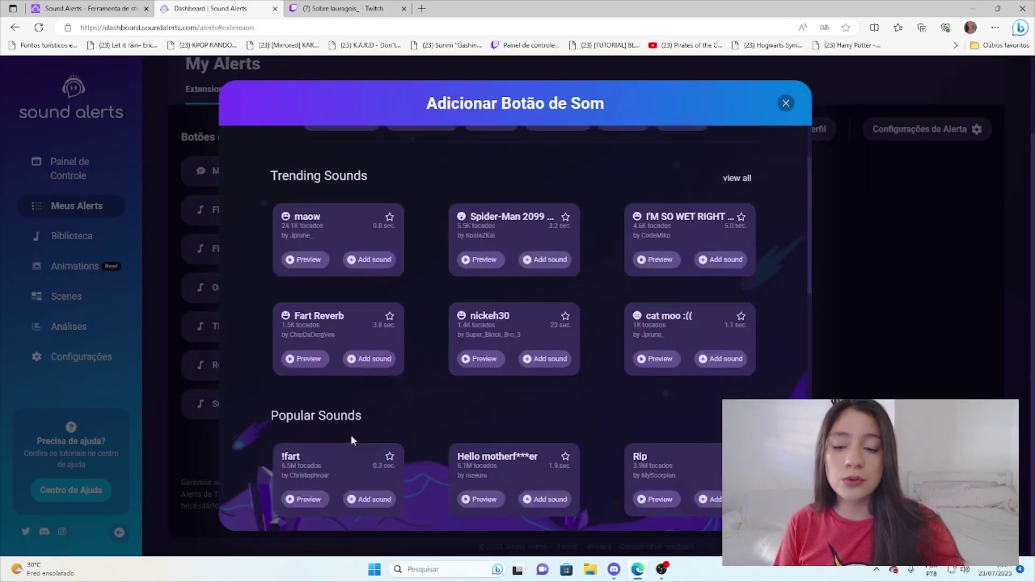
pyautogui.scroll(-3, 591, 353)
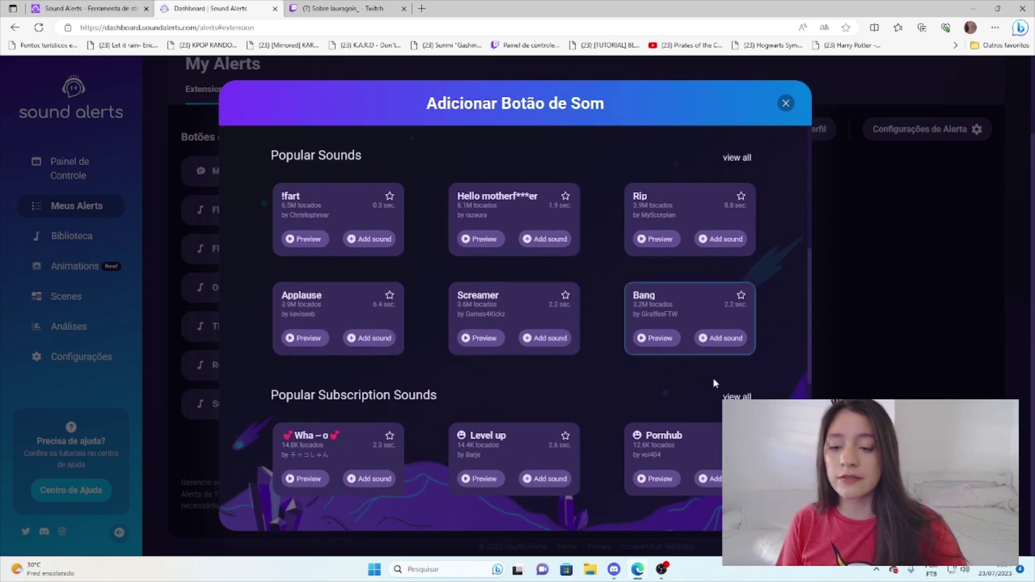
pyautogui.scroll(-4, 635, 406)
pyautogui.scroll(10, 545, 426)
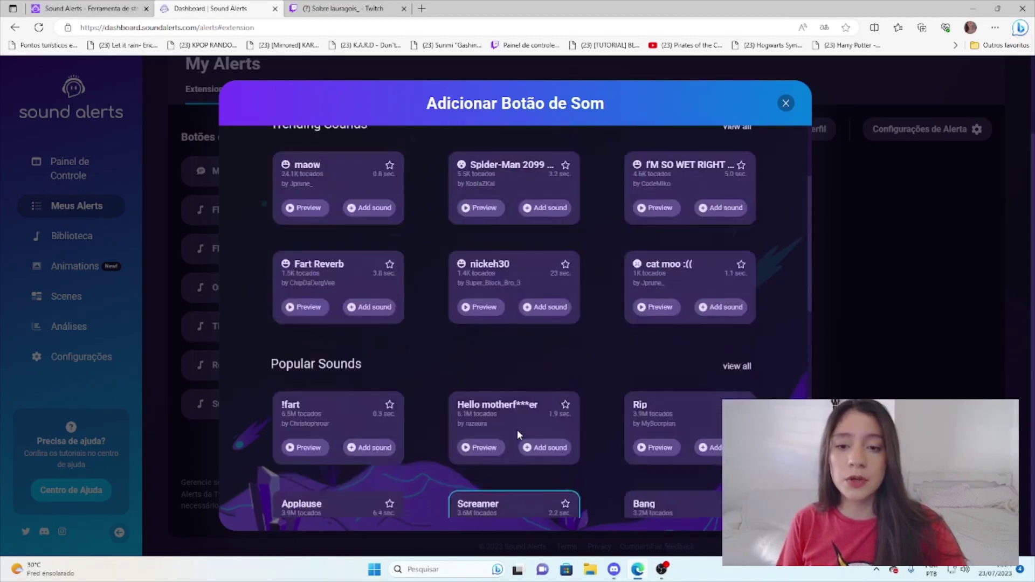
pyautogui.click(521, 155)
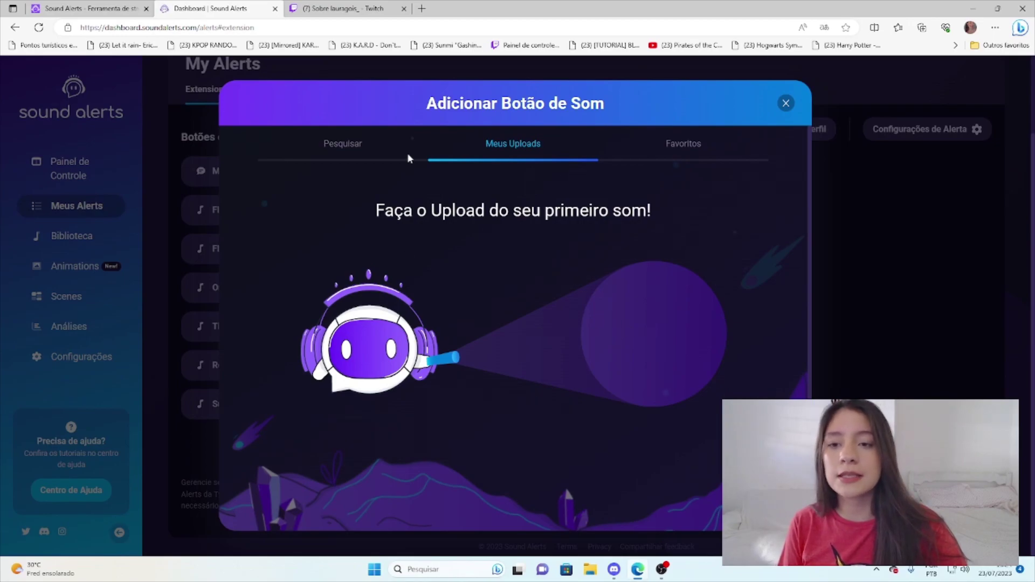
pyautogui.click(352, 151)
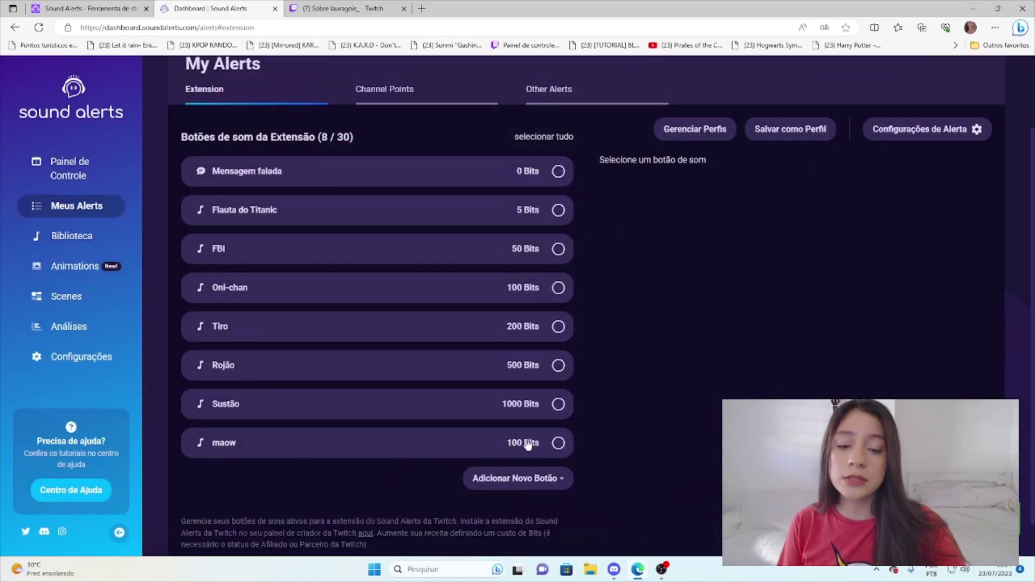
# - Open the maow sound button's settings, try restricting it to channel subscribers, and allow everyone to play it again
pyautogui.click(415, 448)
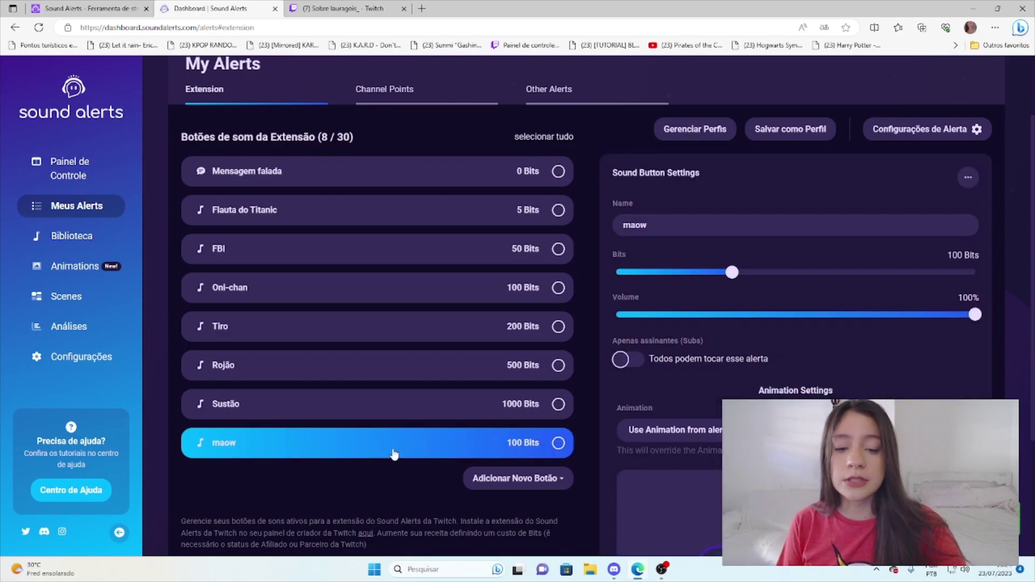
pyautogui.moveTo(734, 274)
pyautogui.mouseDown()
pyautogui.moveTo(742, 274)
pyautogui.moveTo(672, 274)
pyautogui.moveTo(734, 286)
pyautogui.mouseUp()
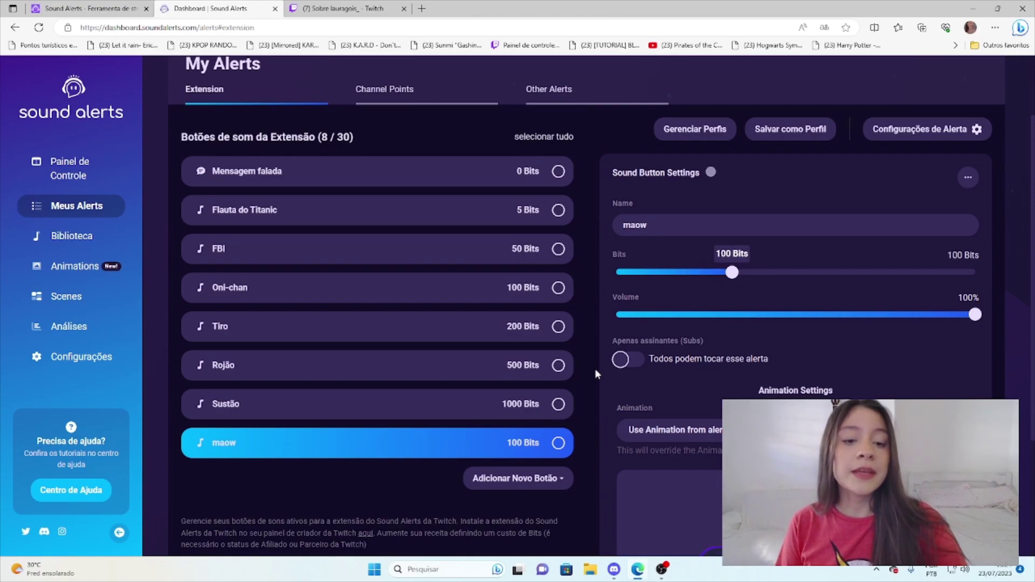
pyautogui.click(624, 362)
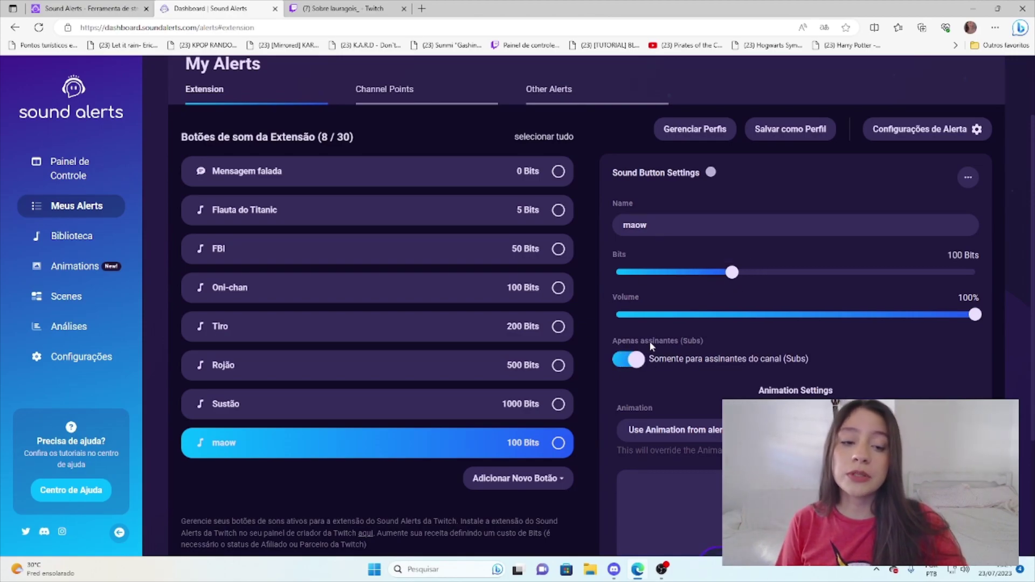
pyautogui.click(629, 360)
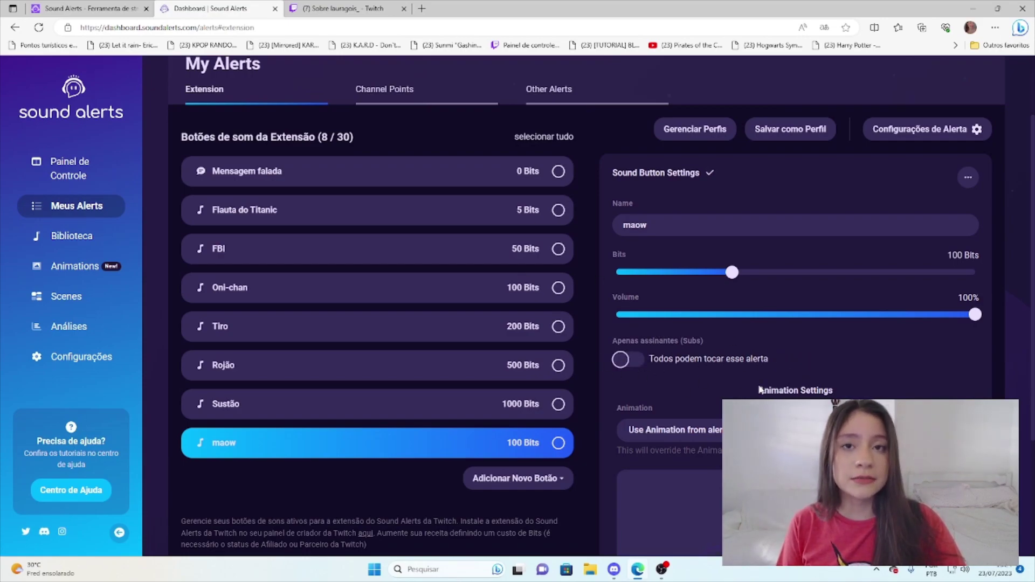
# - Set the maow sound button's animation to No Animation
pyautogui.scroll(-3, 820, 341)
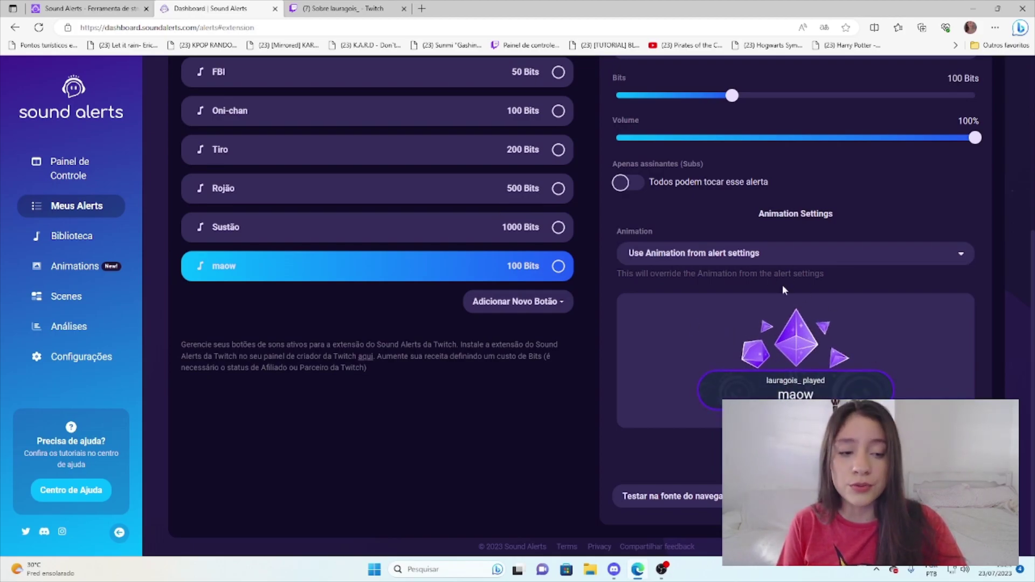
pyautogui.click(790, 256)
pyautogui.click(674, 297)
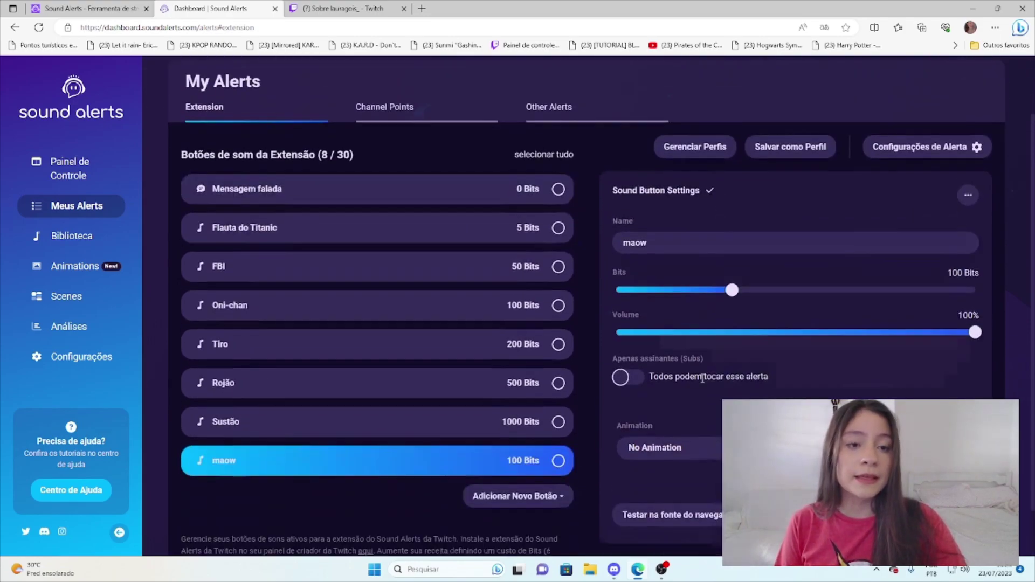
# - Switch to the Twitch channel page and view the next page of sounds in its Sound Alerts panel
pyautogui.click(341, 8)
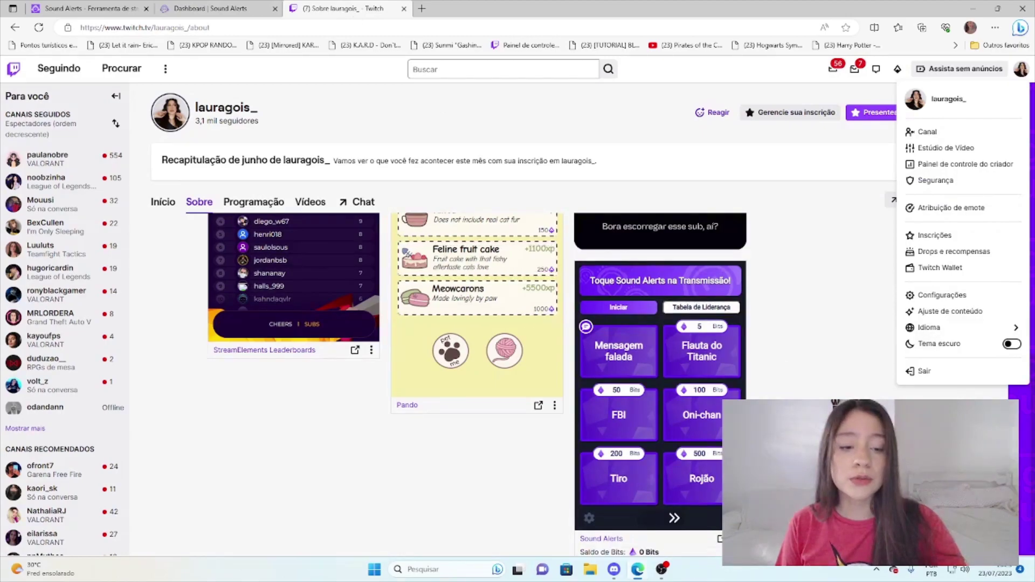
pyautogui.click(686, 512)
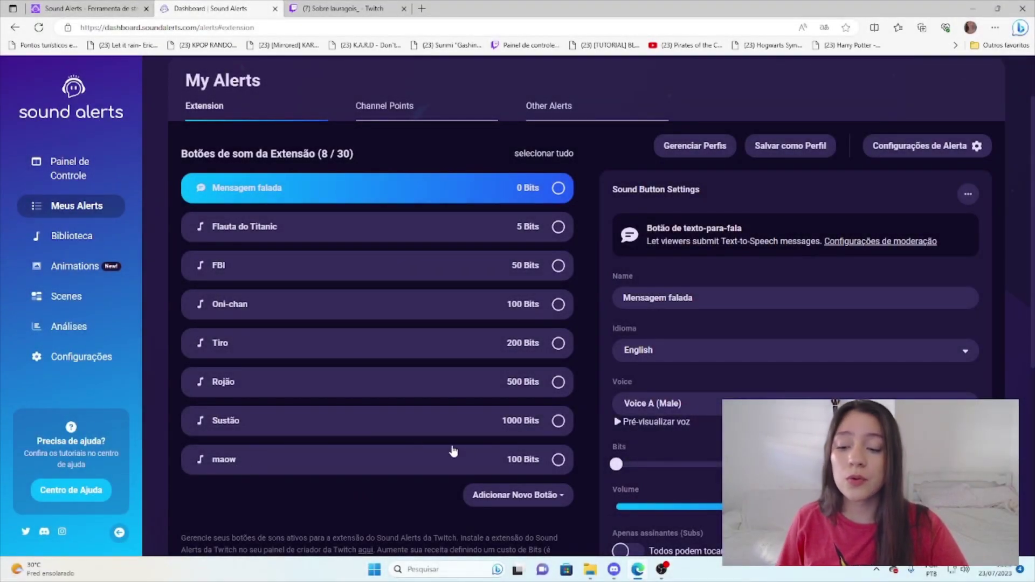
# - Remove the maow sound button from the extension's sound buttons and confirm the removal
pyautogui.click(398, 472)
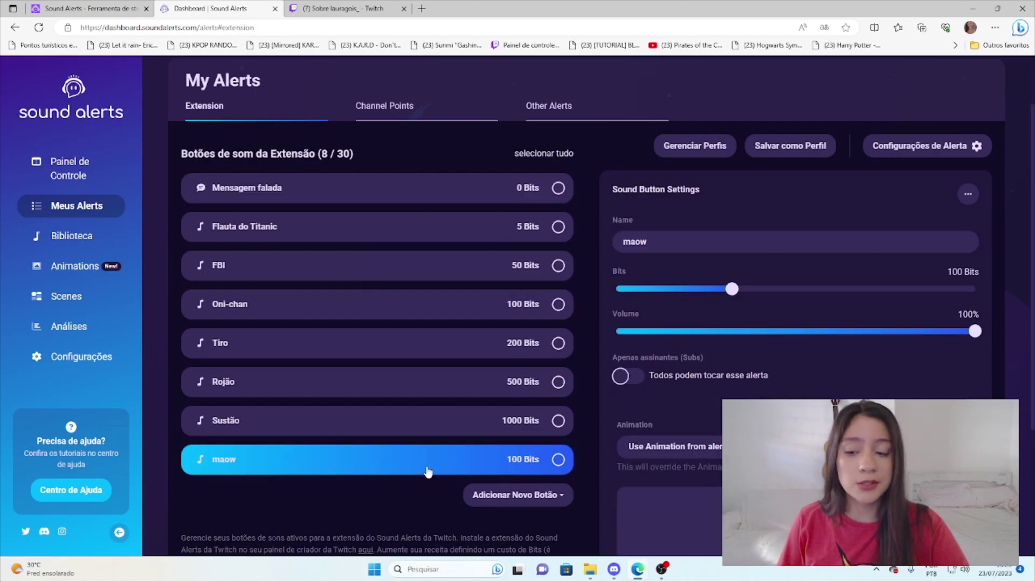
pyautogui.click(968, 196)
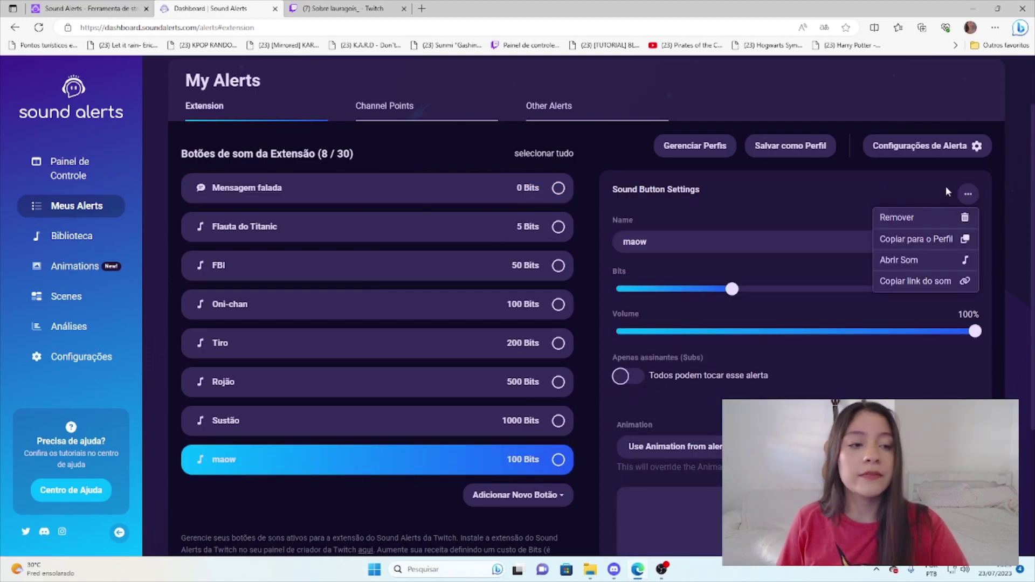
pyautogui.click(935, 221)
pyautogui.click(557, 329)
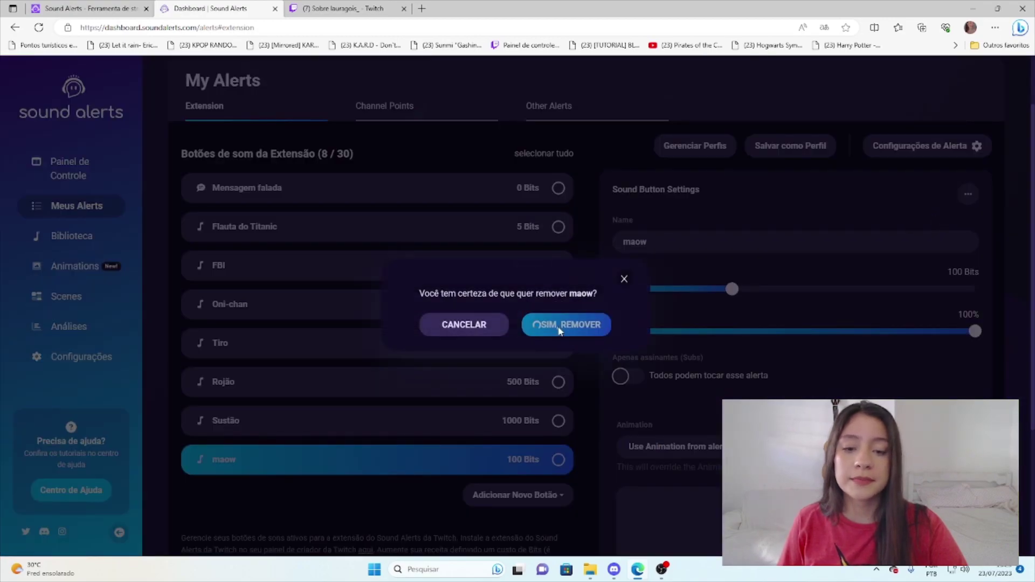
# - Switch to the Twitch channel page, reload it, and check the next page of sounds in its Sound Alerts panel
pyautogui.click(361, 8)
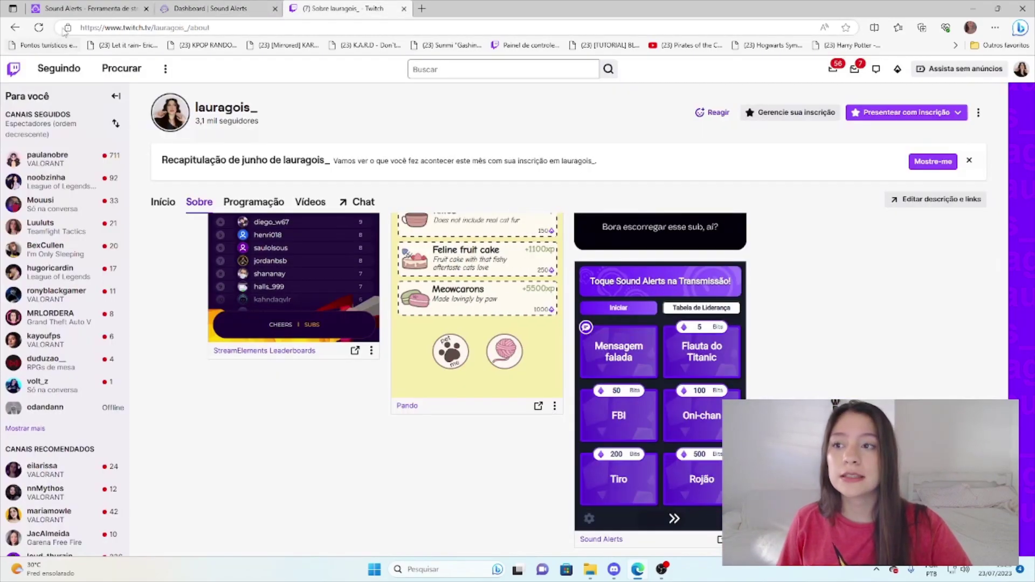
pyautogui.click(44, 29)
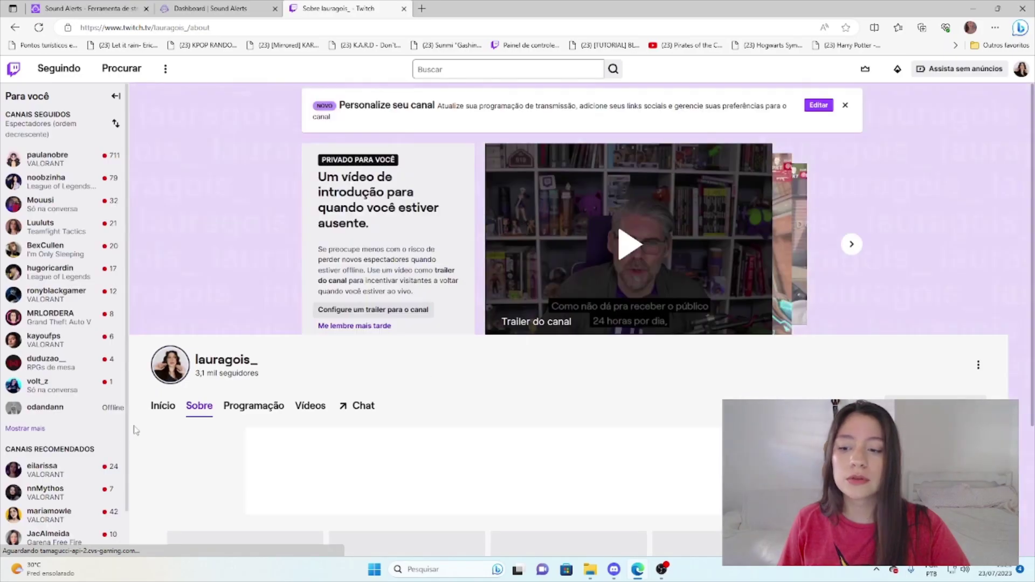
pyautogui.scroll(-5, 554, 414)
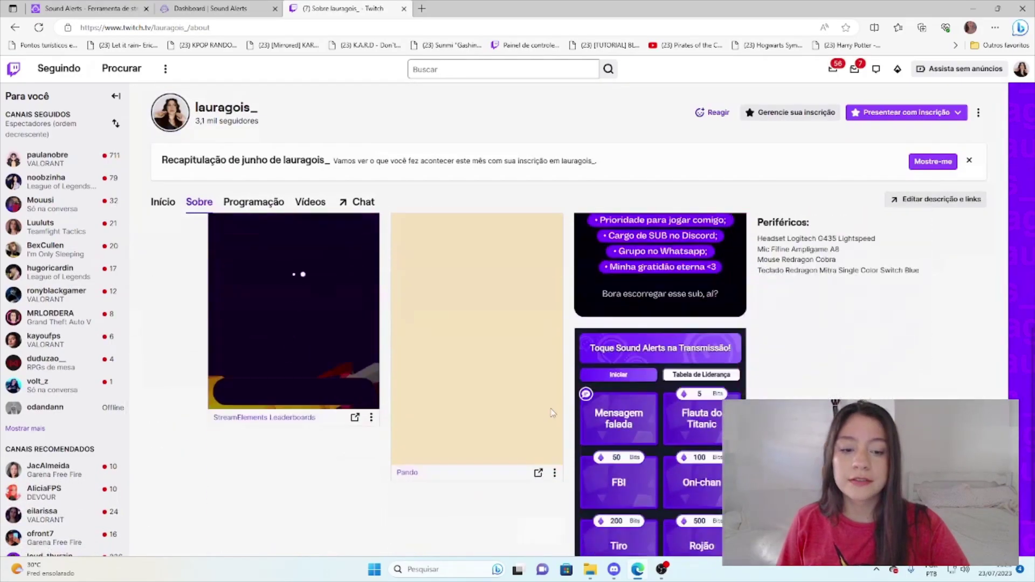
pyautogui.click(674, 519)
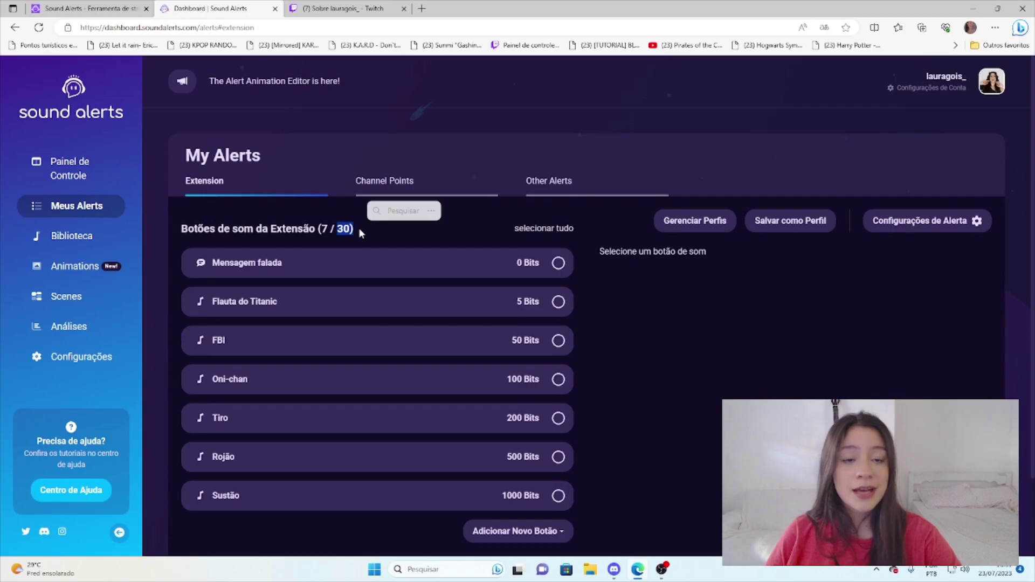
# - Add the trending maow sound as a new Channel Points sound button
pyautogui.click(385, 186)
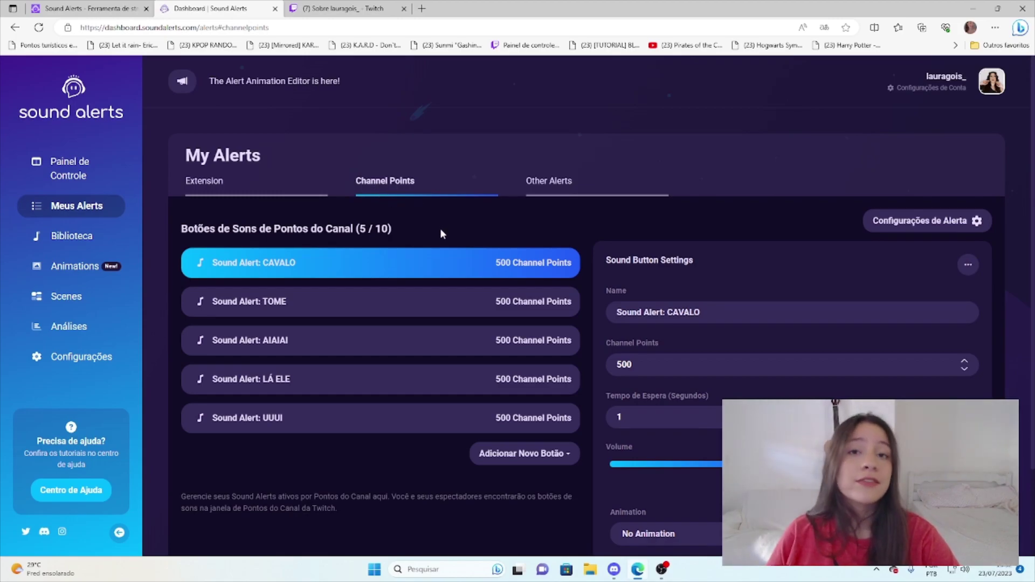
pyautogui.click(539, 455)
pyautogui.click(526, 478)
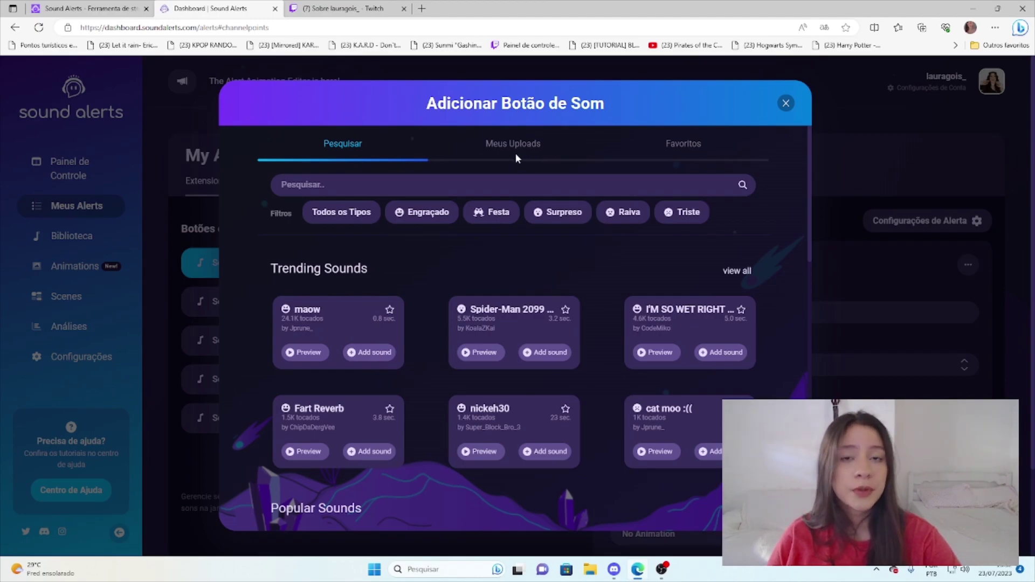
pyautogui.click(369, 353)
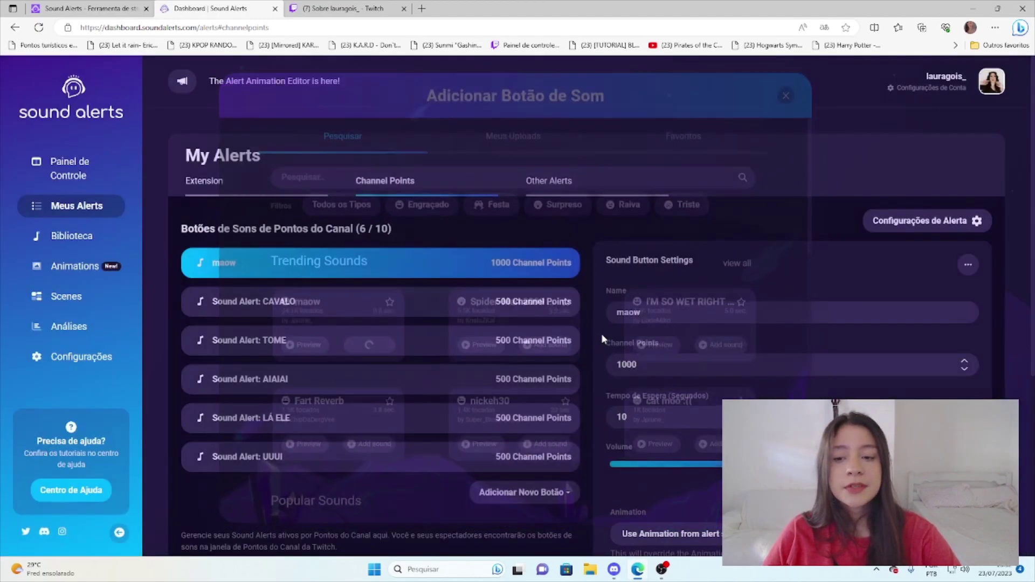
# - Set the cost of the maow Channel Points button to 500 points
pyautogui.scroll(-3, 752, 335)
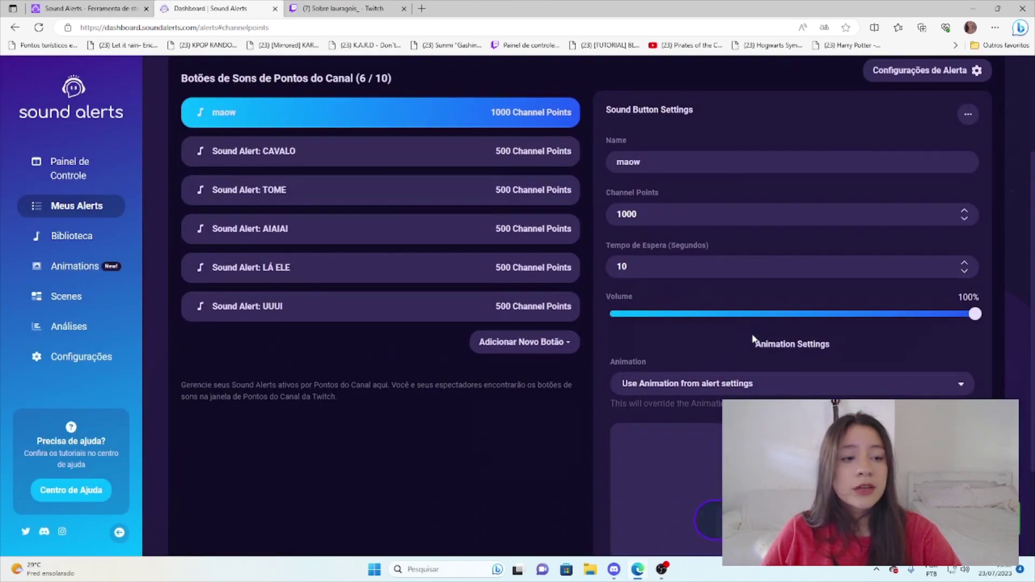
pyautogui.scroll(2, 711, 266)
pyautogui.click(627, 240)
pyautogui.click(686, 243)
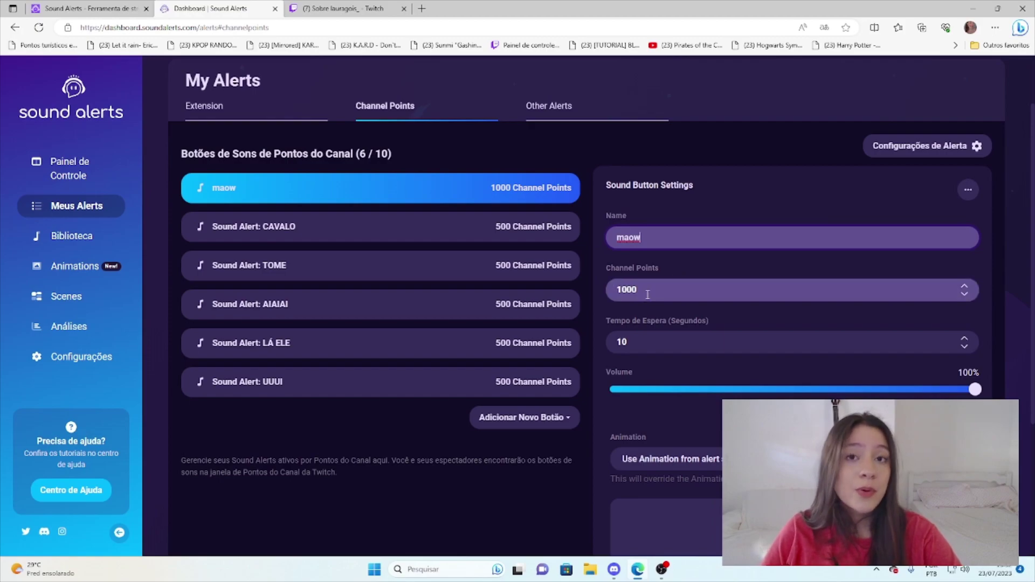
pyautogui.press('Tab')
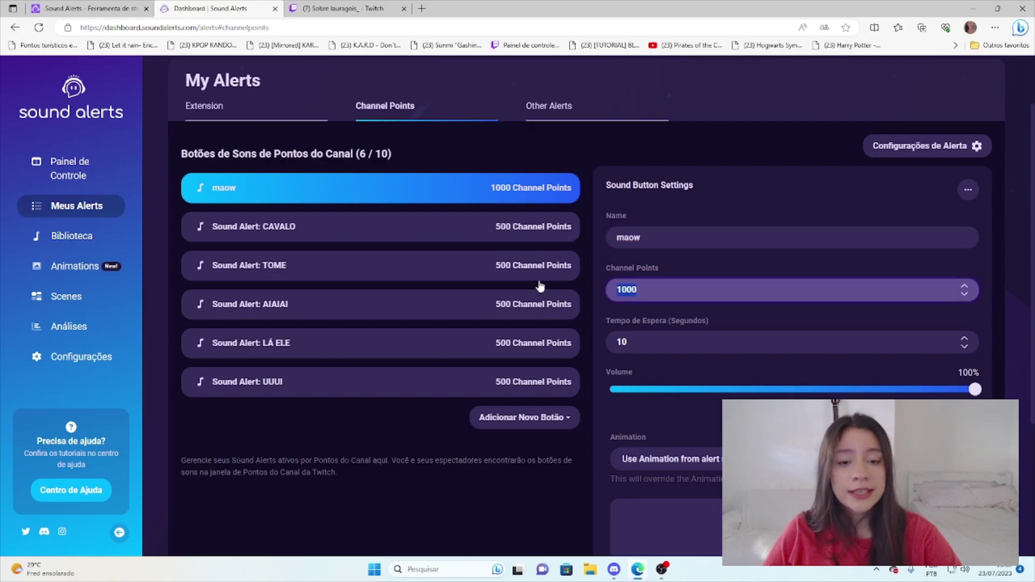
pyautogui.write('500')
# - Set the maow button's waiting time to 2 seconds and its volume to 50%
pyautogui.click(674, 339)
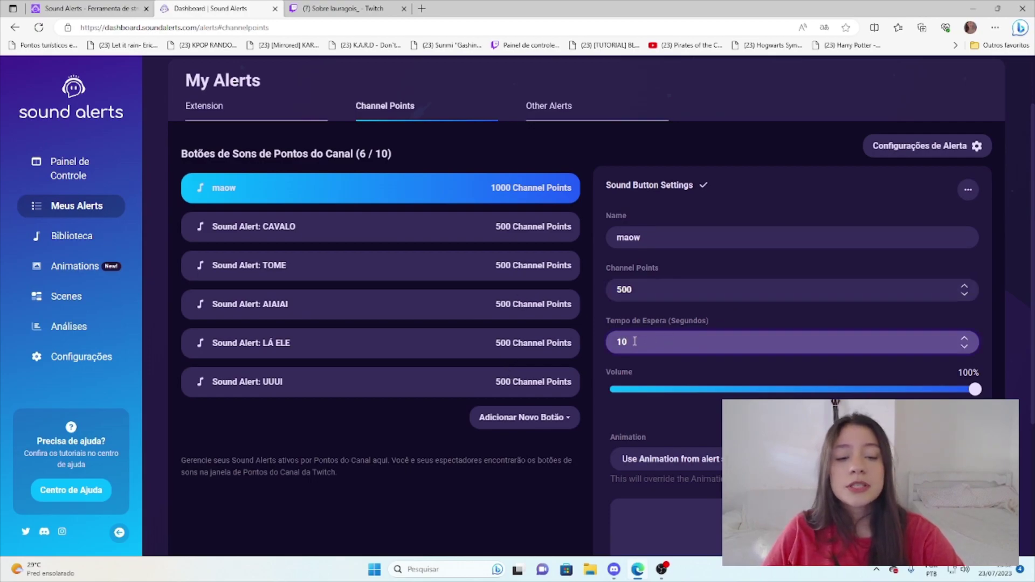
pyautogui.write('2')
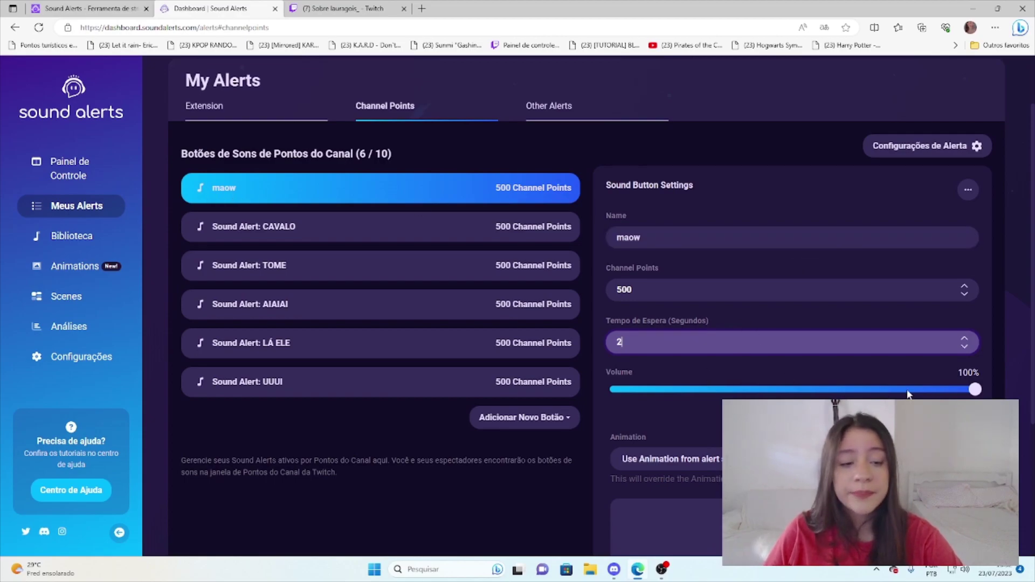
pyautogui.moveTo(975, 390); pyautogui.dragTo(783, 389)
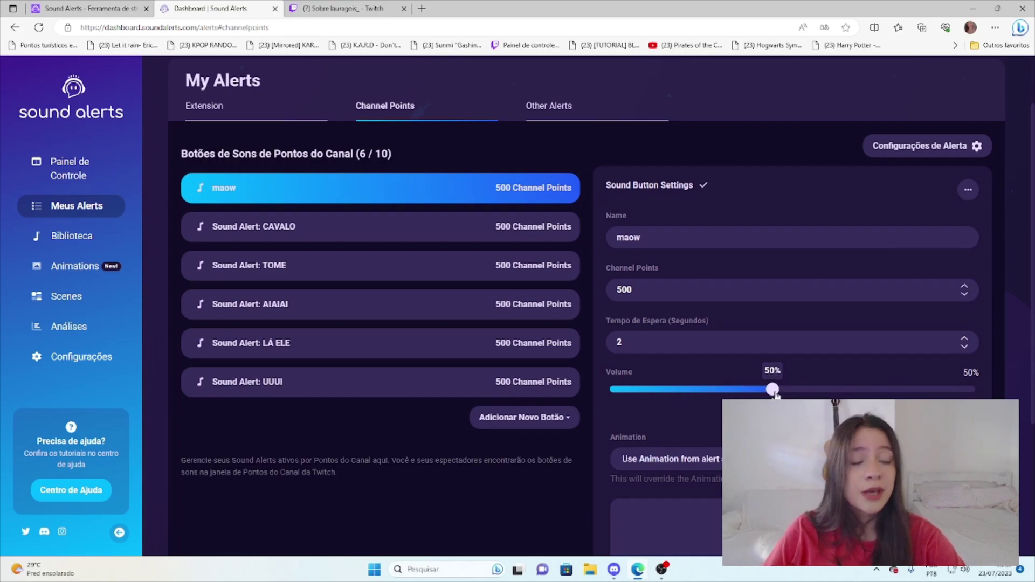
# - Set the maow Channel Points button's animation to No Animation
pyautogui.scroll(-4, 723, 398)
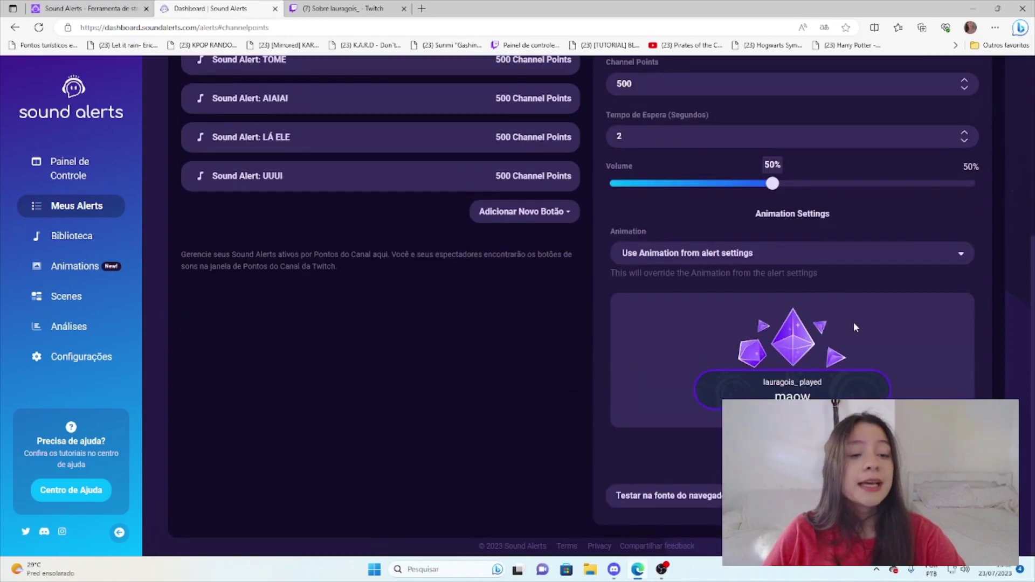
pyautogui.click(751, 261)
pyautogui.scroll(3, 870, 318)
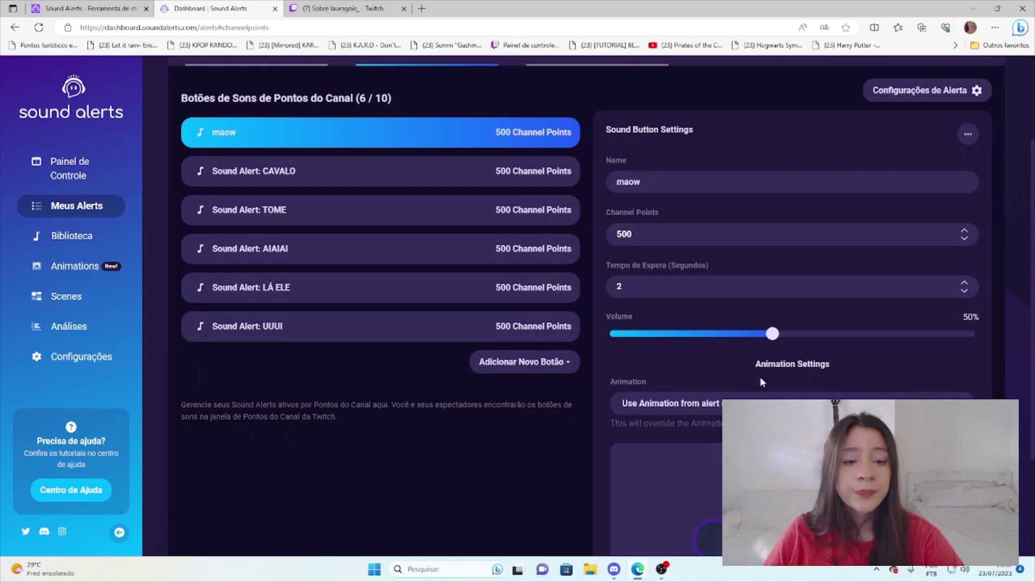
pyautogui.click(674, 404)
pyautogui.click(701, 446)
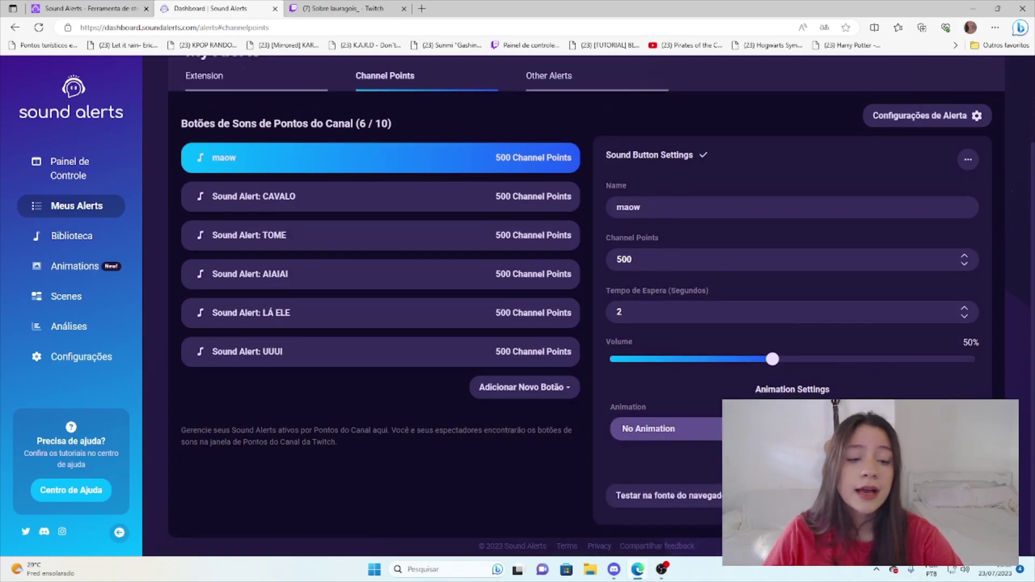
# - Try the Default animation on the maow Channel Points button and switch it back to No Animation
pyautogui.click(695, 429)
pyautogui.click(696, 454)
pyautogui.click(696, 429)
pyautogui.click(696, 494)
pyautogui.scroll(-3, 696, 486)
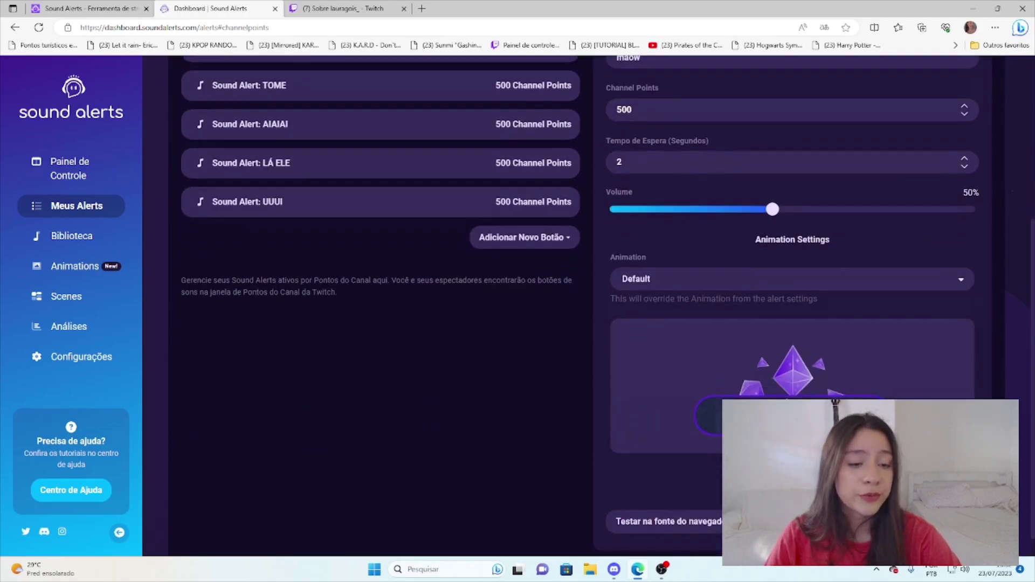
pyautogui.click(738, 282)
pyautogui.click(719, 323)
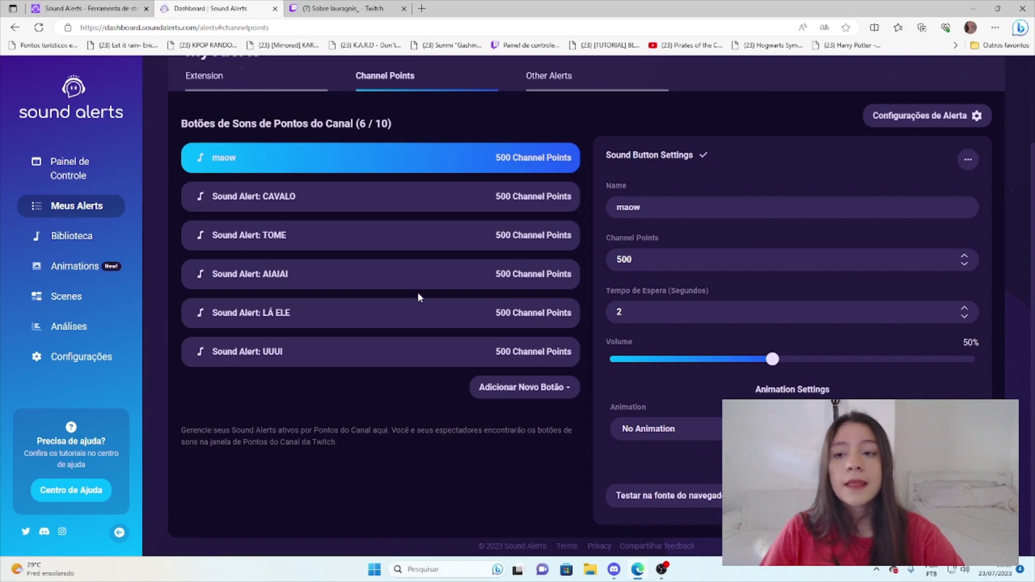
pyautogui.scroll(2, 418, 293)
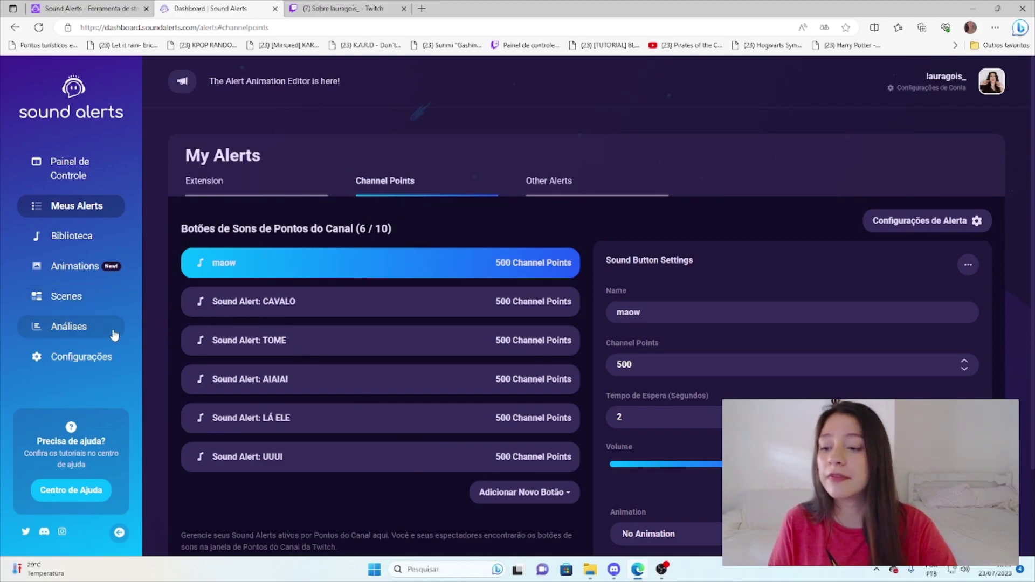
# - In the setup section of the settings, choose OBS Studio with the copy-and-paste method and copy the browser source URL
pyautogui.click(86, 358)
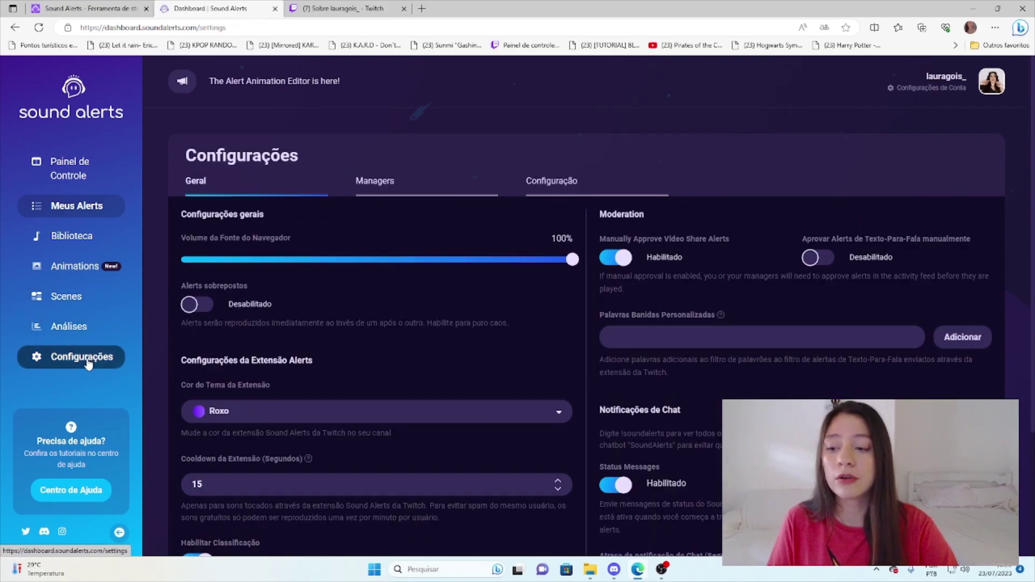
pyautogui.click(562, 190)
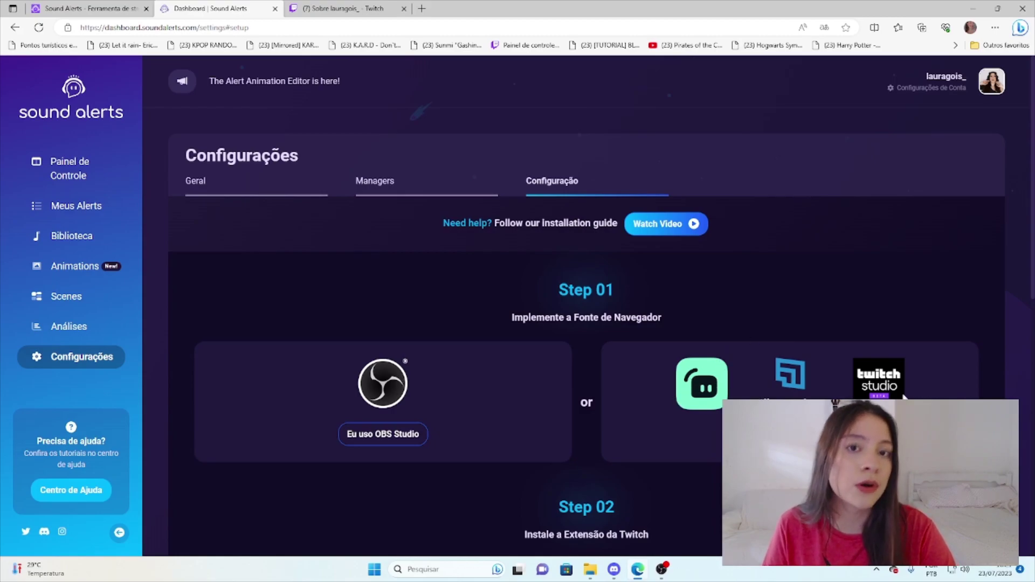
pyautogui.click(387, 439)
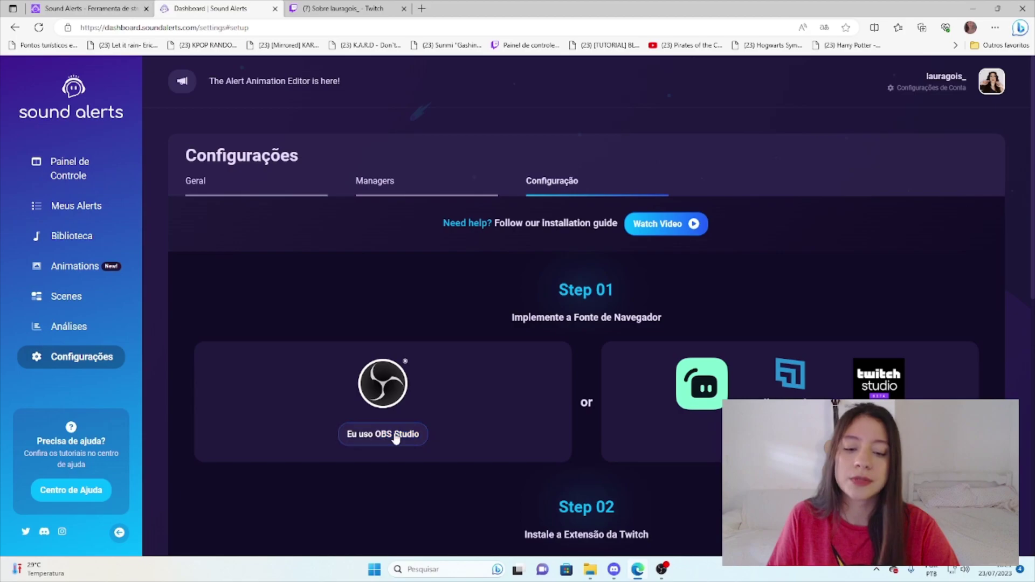
pyautogui.scroll(-4, 544, 426)
pyautogui.moveTo(507, 316); pyautogui.dragTo(596, 376)
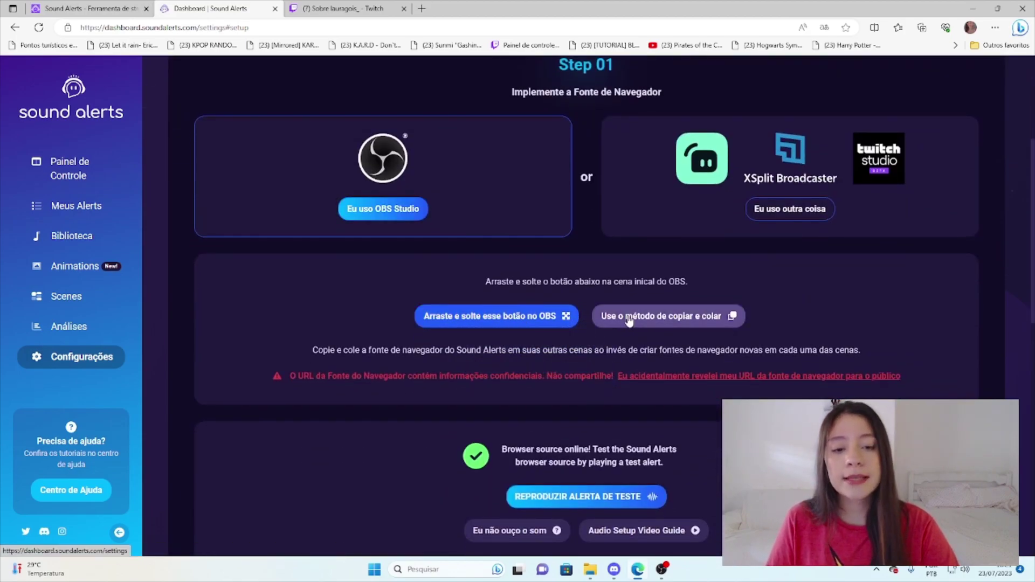
pyautogui.click(688, 323)
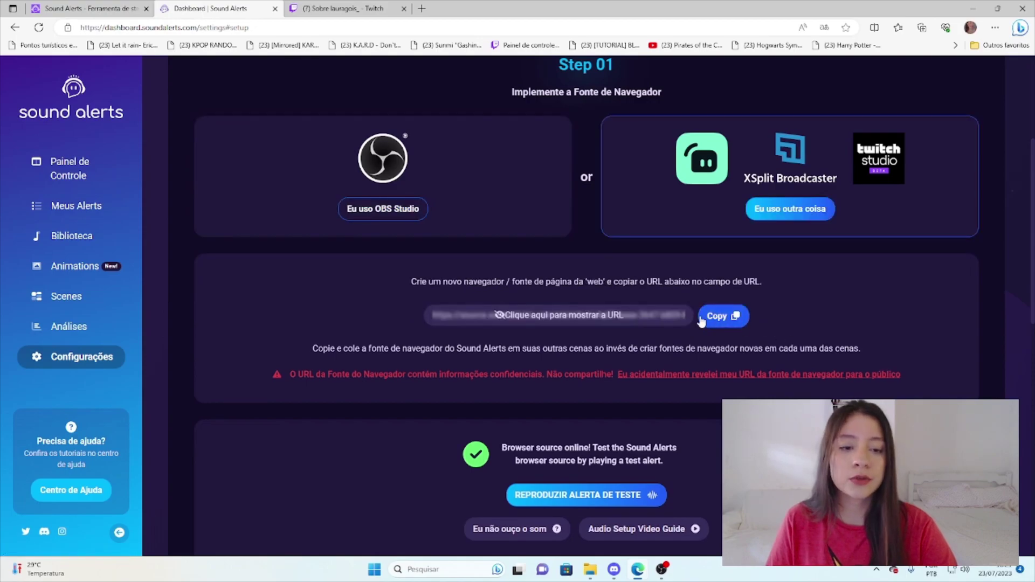
# - Switch to OBS and add a new browser source named audios to the Gravação Tela scene
pyautogui.click(663, 569)
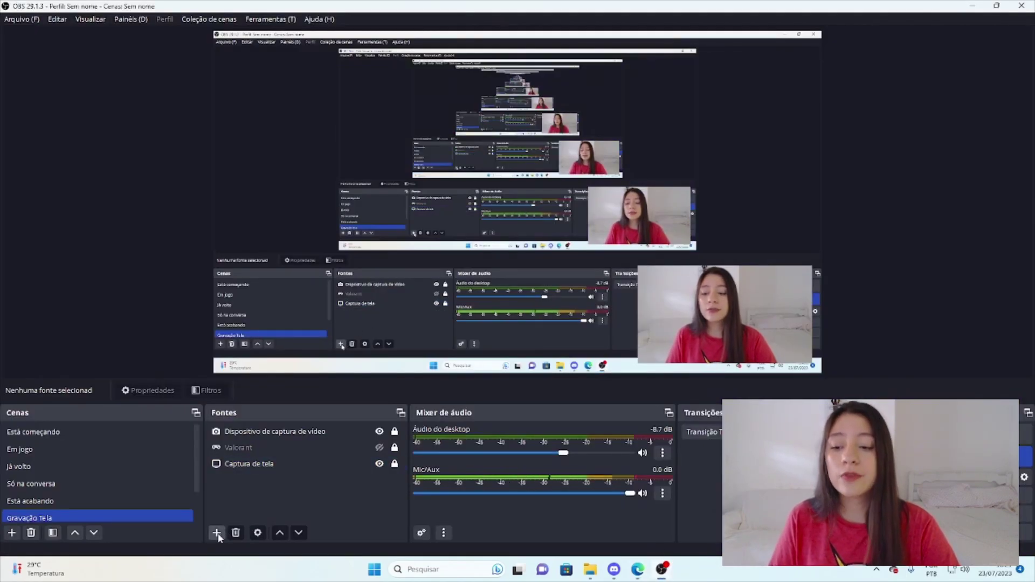
pyautogui.click(217, 533)
pyautogui.click(250, 469)
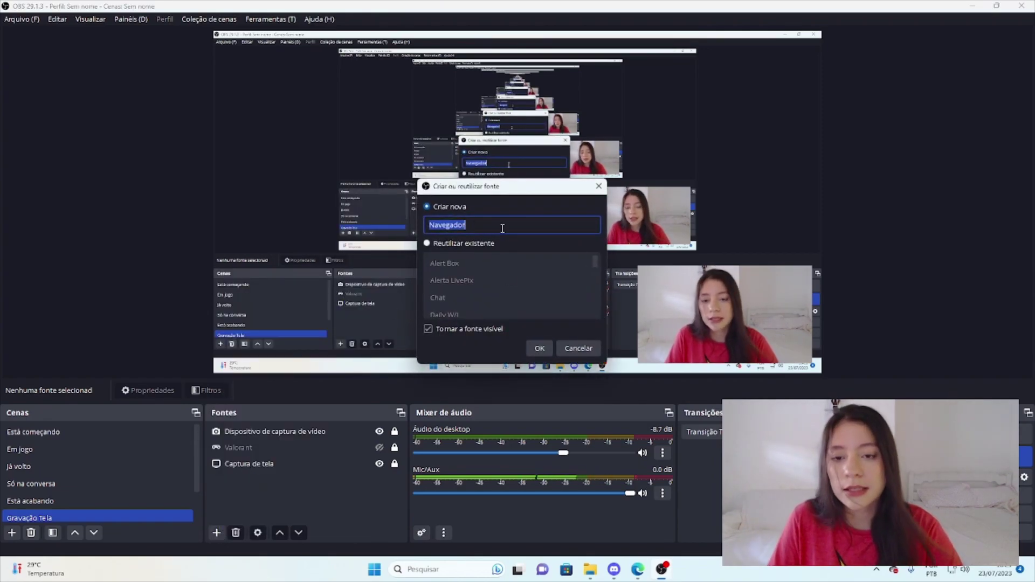
pyautogui.write('audios')
pyautogui.click(538, 349)
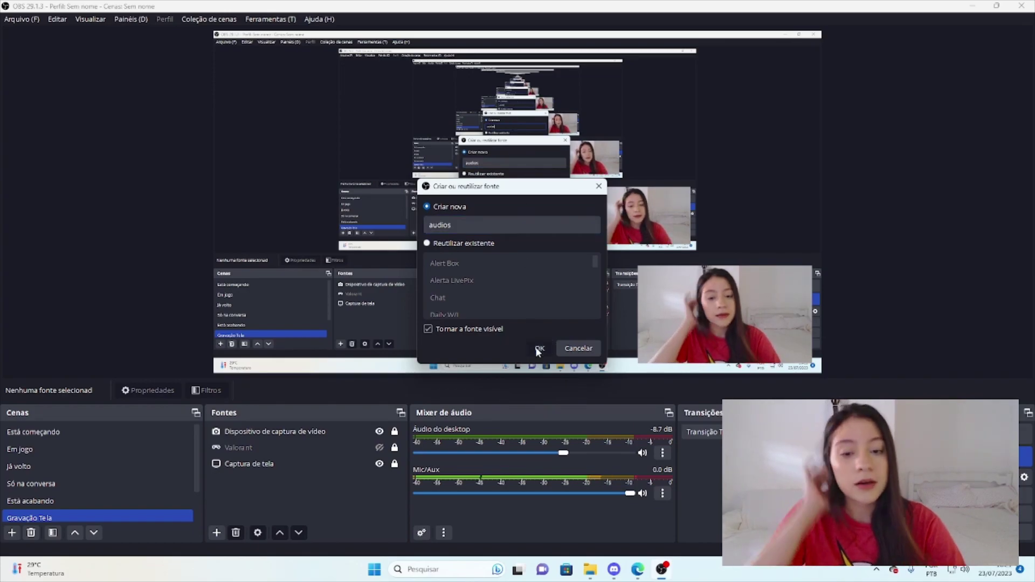
# - Paste the confidential Sound Alerts URL into the audios source's URL field and place the source at the canvas's upper centre
pyautogui.click(545, 304)
pyautogui.hotkey('ctrl', 'v')
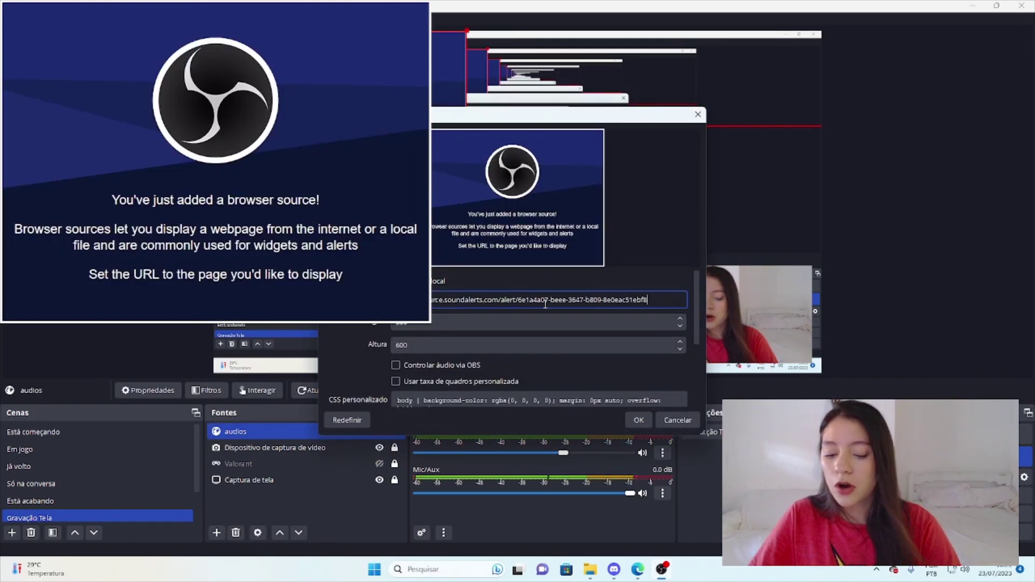
pyautogui.click(639, 420)
pyautogui.moveTo(338, 218); pyautogui.dragTo(572, 155)
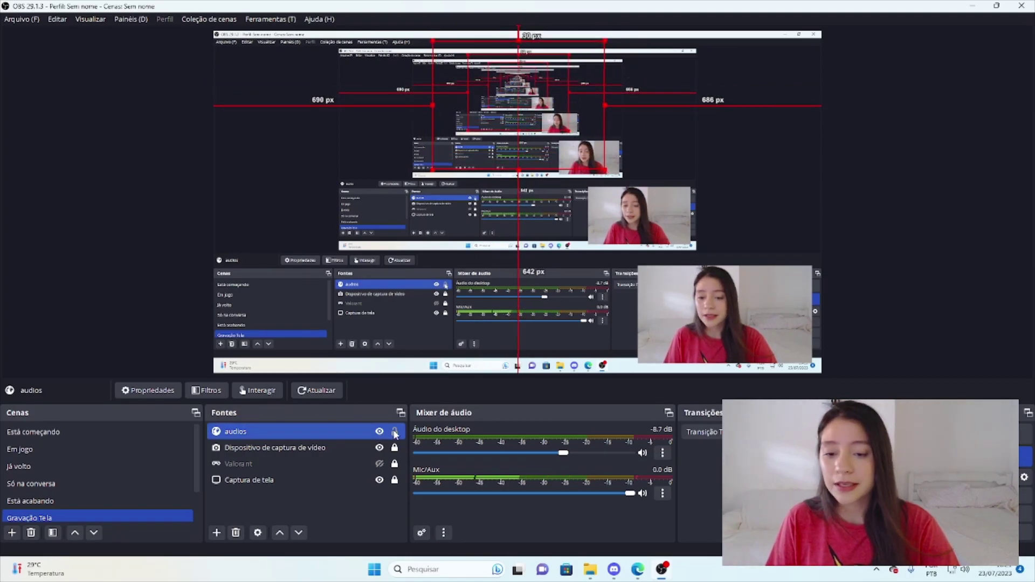